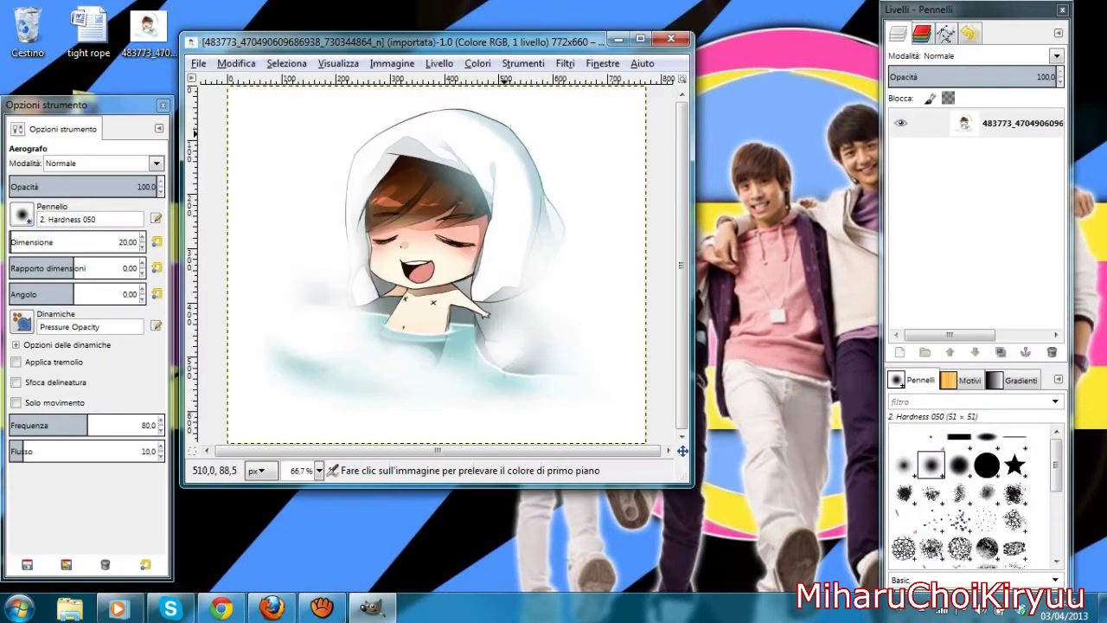
Cut and paste the image as the 'Livello incollato' layer, moving the image window and layers dock aside
key("ctrl+x")
key("ctrl+v")
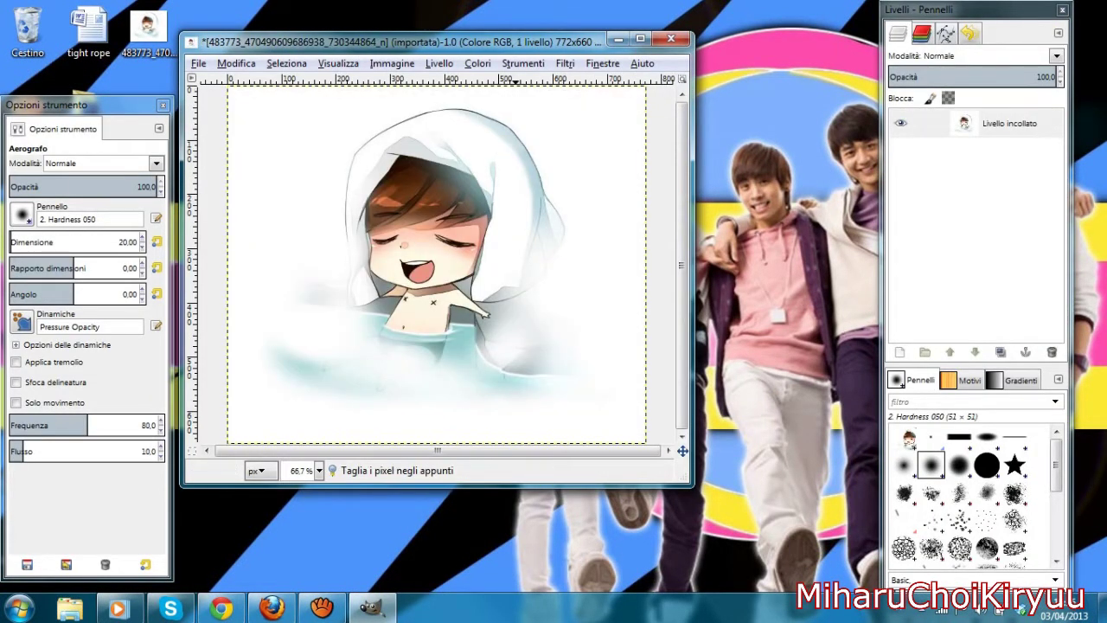
left_click_drag(390, 41, 484, 41)
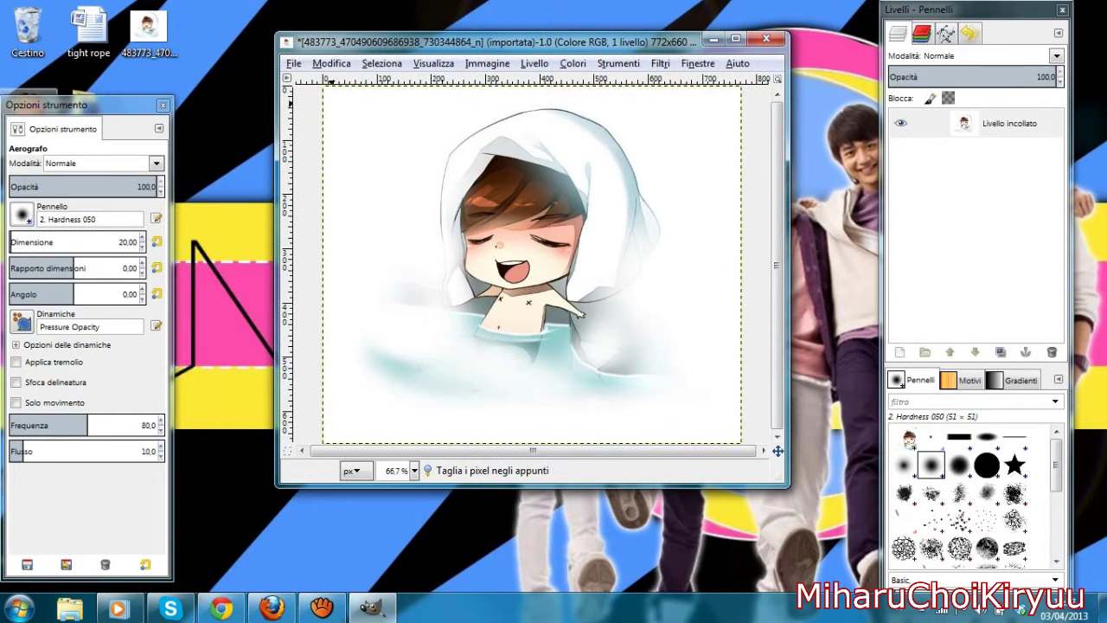
left_click_drag(978, 10, 1059, 24)
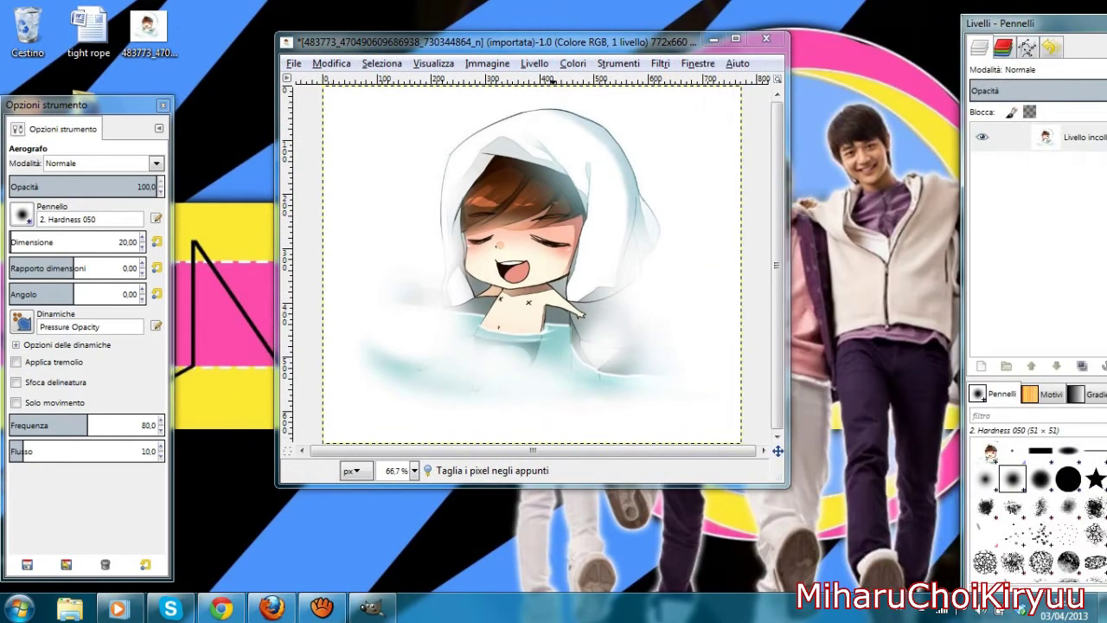
Open a new toolbox via Finestre > Nuovo pannello strumenti, position it, and choose Free Select
left_click(660, 64)
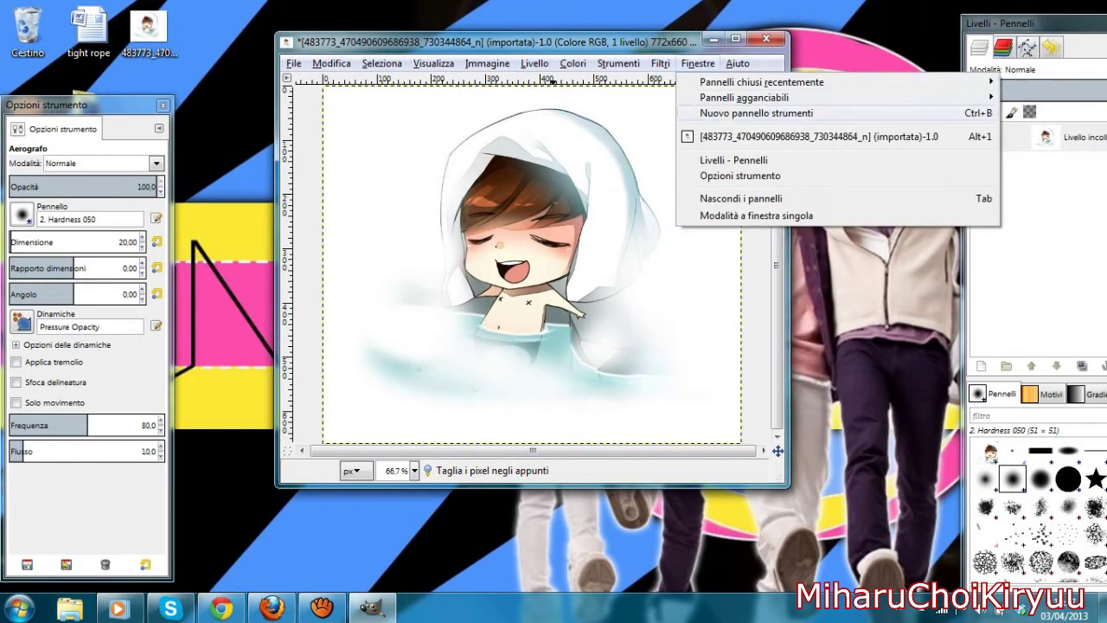
left_click(697, 63)
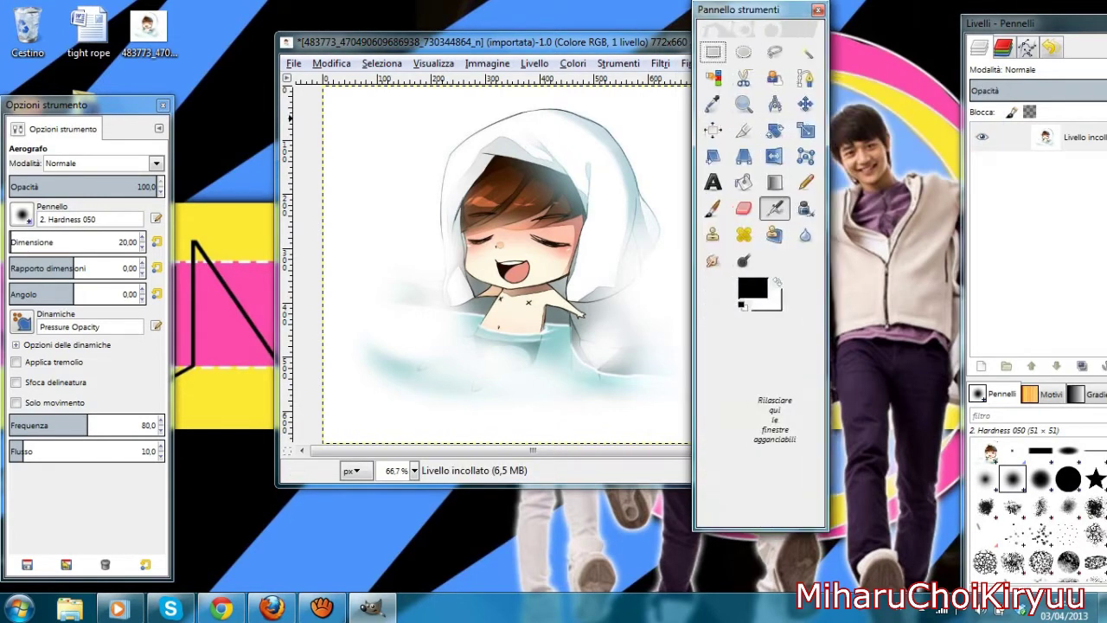
left_click_drag(778, 10, 881, 26)
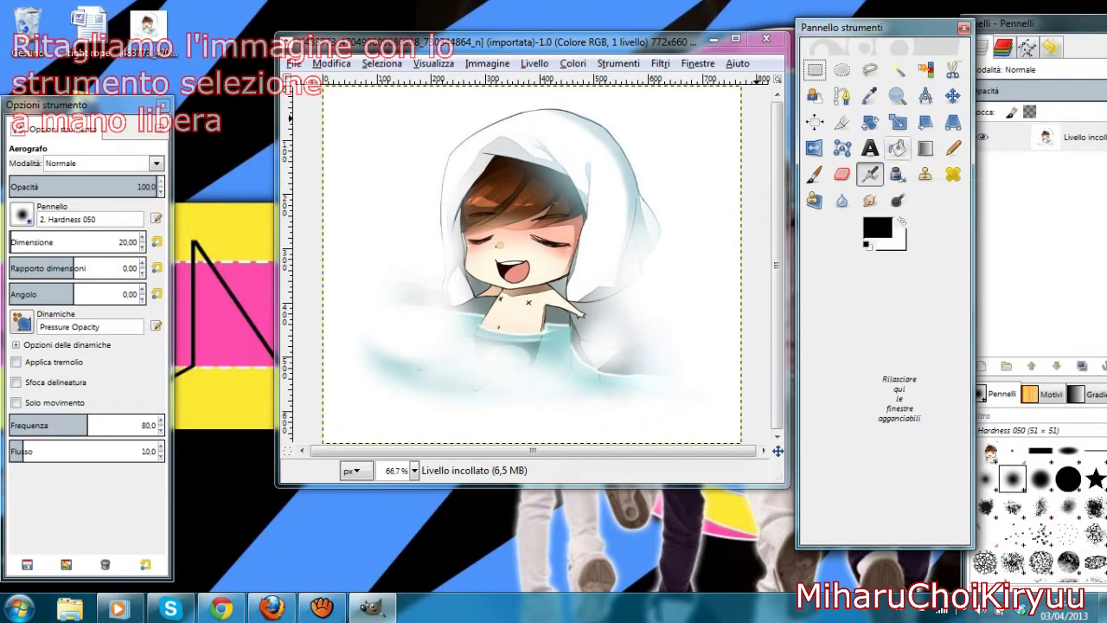
left_click(870, 69)
View the image at 100%, place the first outline point beside the towel, then zoom to 200%
left_click(414, 470)
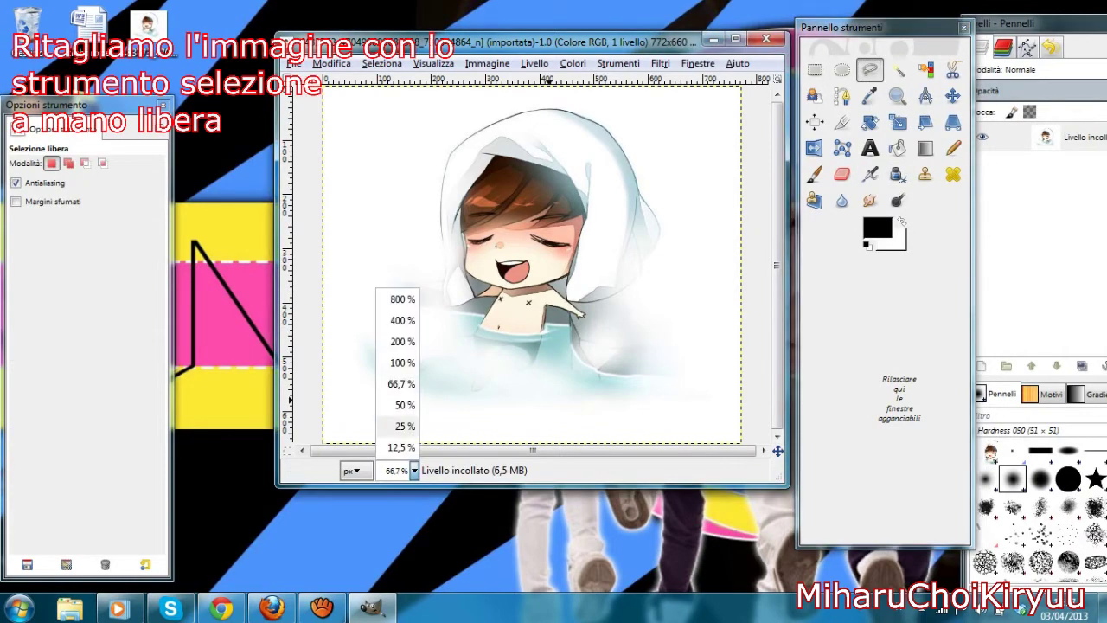
left_click(397, 363)
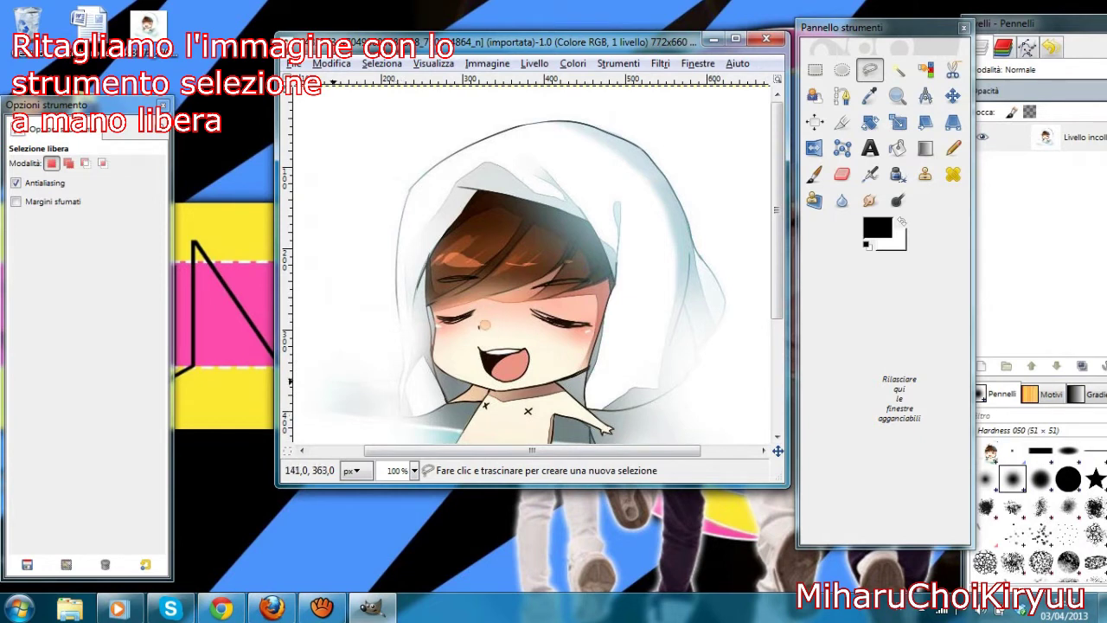
left_click(333, 382)
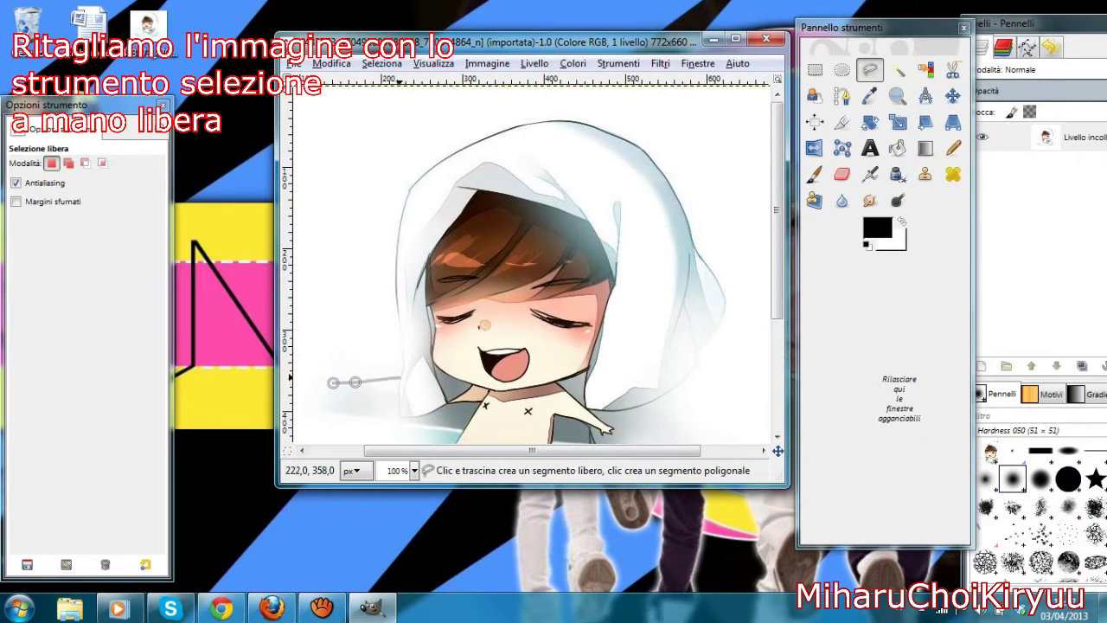
left_click(414, 471)
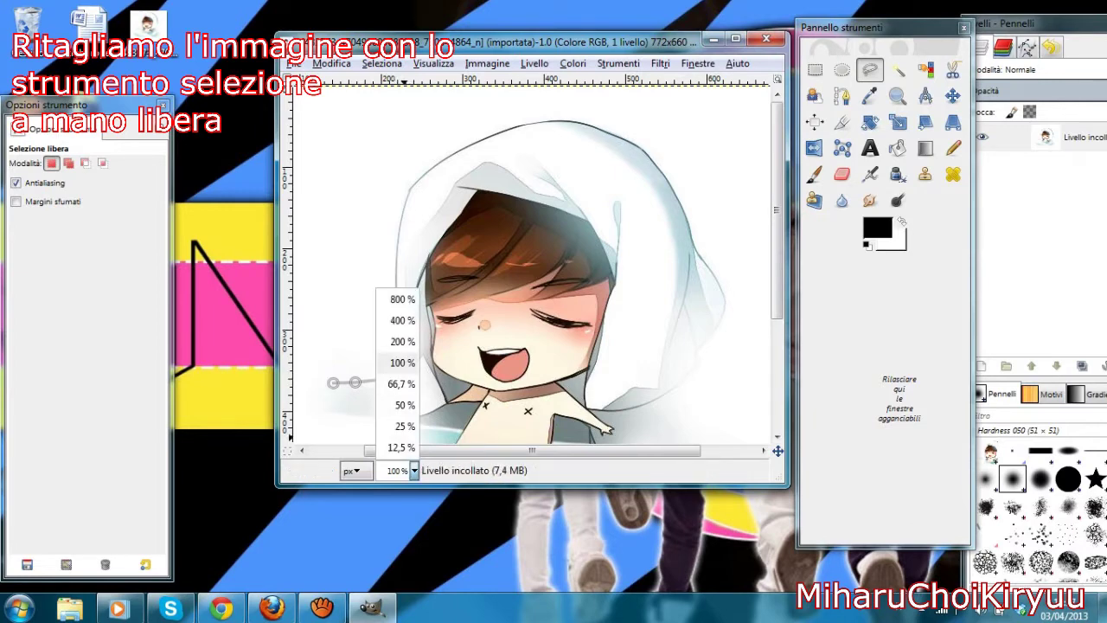
left_click(403, 341)
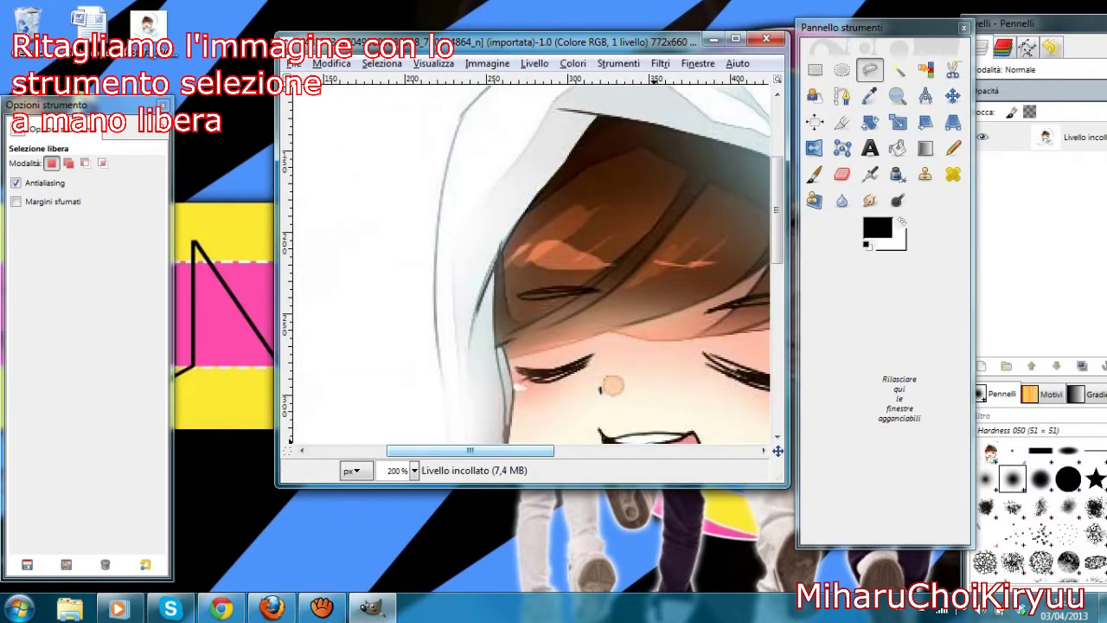
scroll(441, 310, "down", 5)
Trace the freehand outline up and around the character's hood
left_click_drag(440, 310, 445, 210)
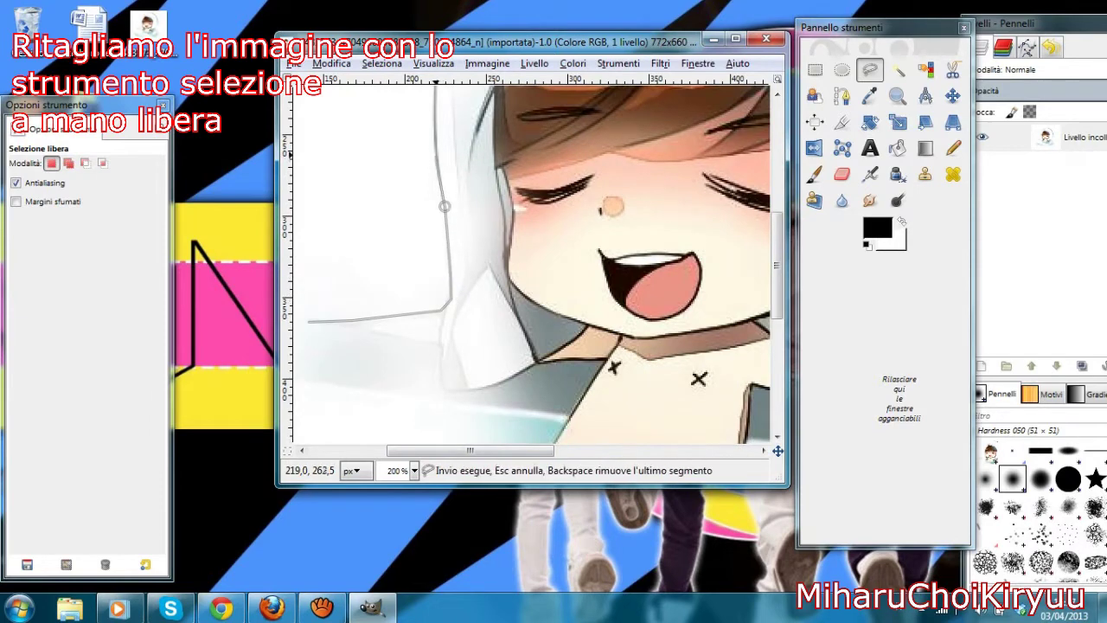
scroll(444, 206, "up", 5)
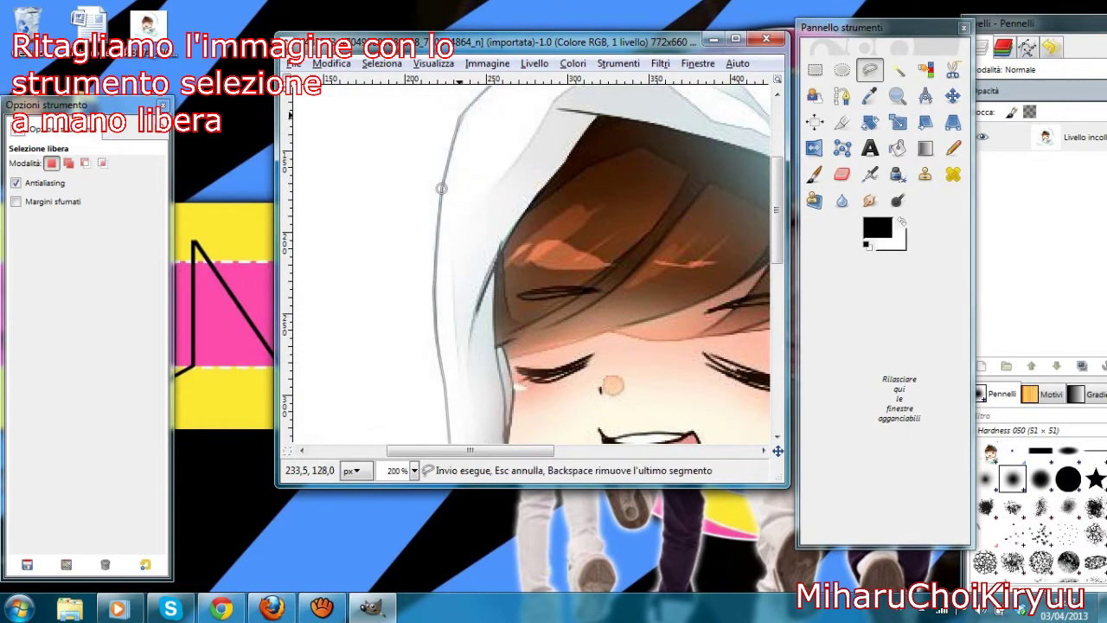
scroll(500, 261, "up", 5)
left_click(499, 256)
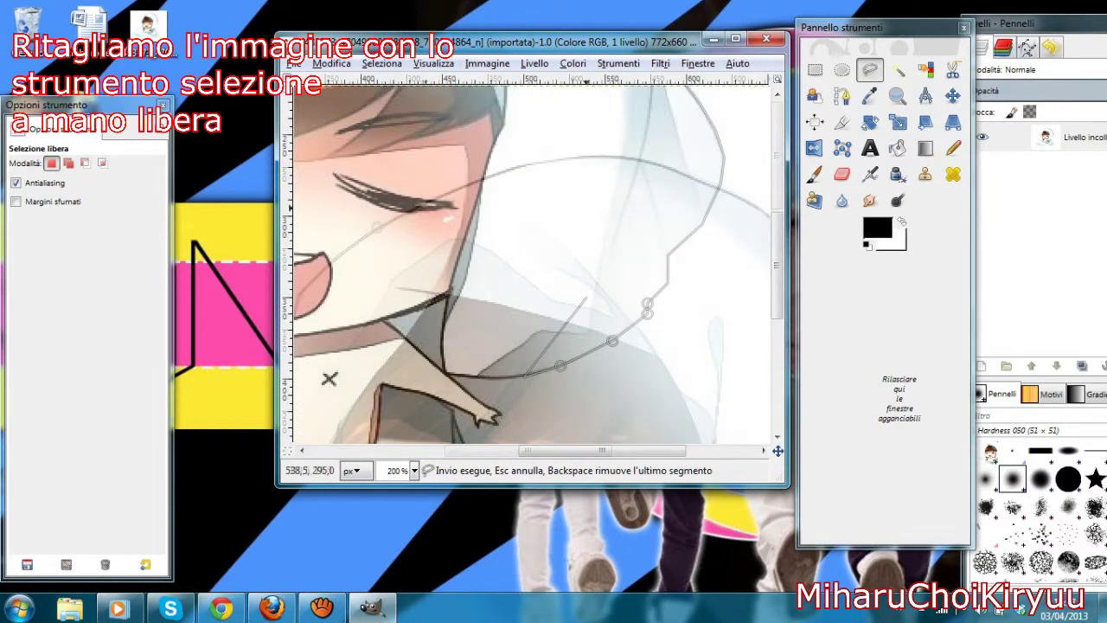
left_click(560, 366)
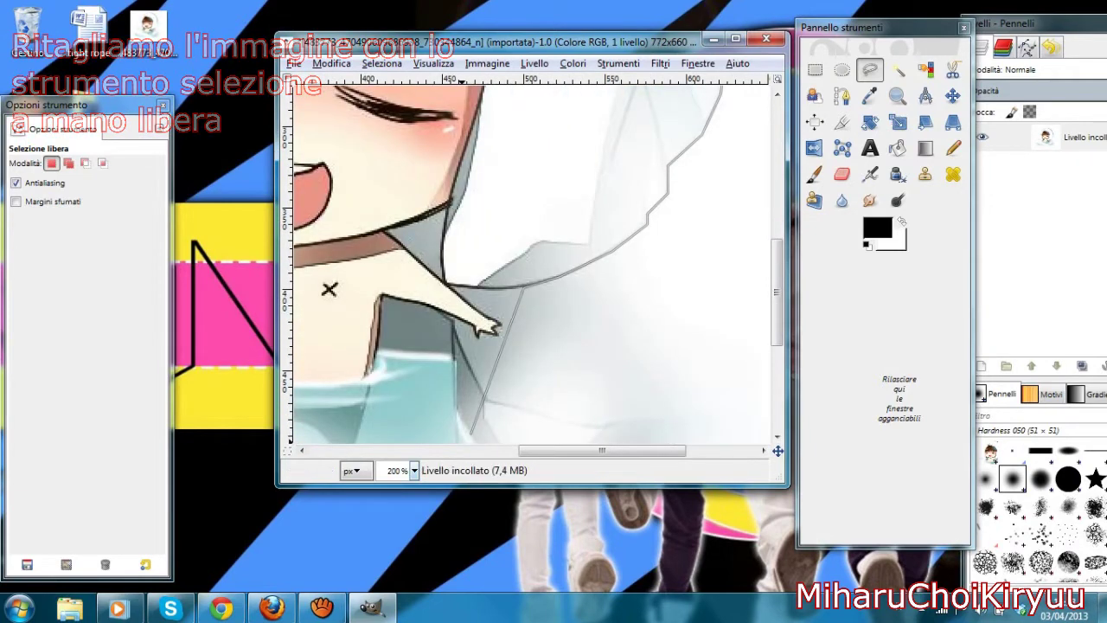
Continue the outline over the towel collar and down the character's right edge
left_click(613, 250)
left_click(657, 341)
scroll(637, 299, "down", 4)
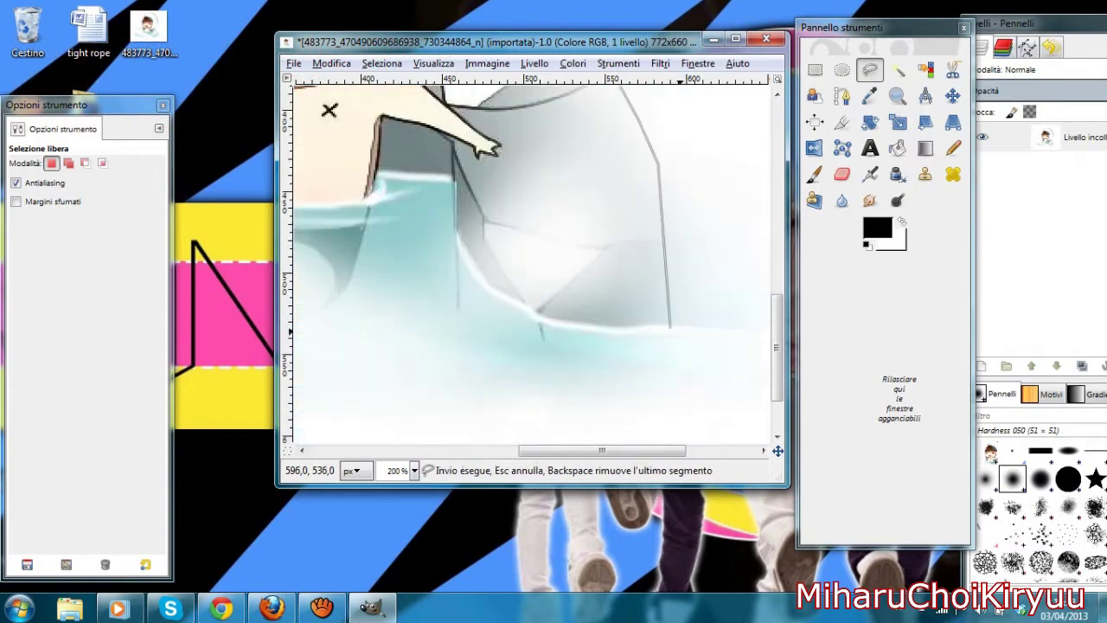
left_click(760, 280)
left_click(751, 375)
scroll(707, 365, "down", 2)
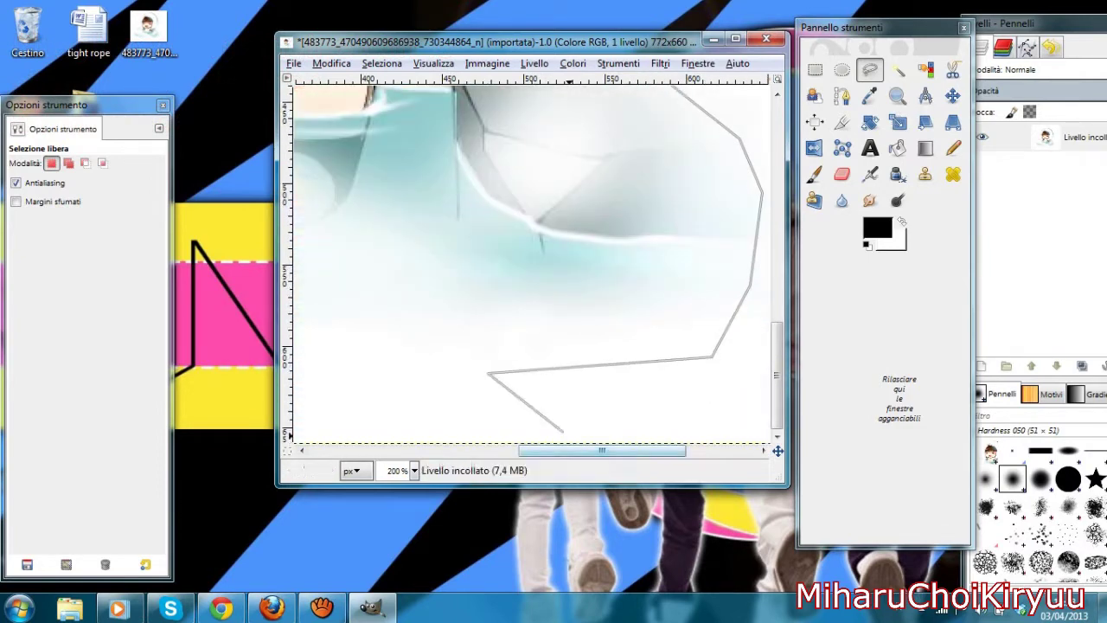
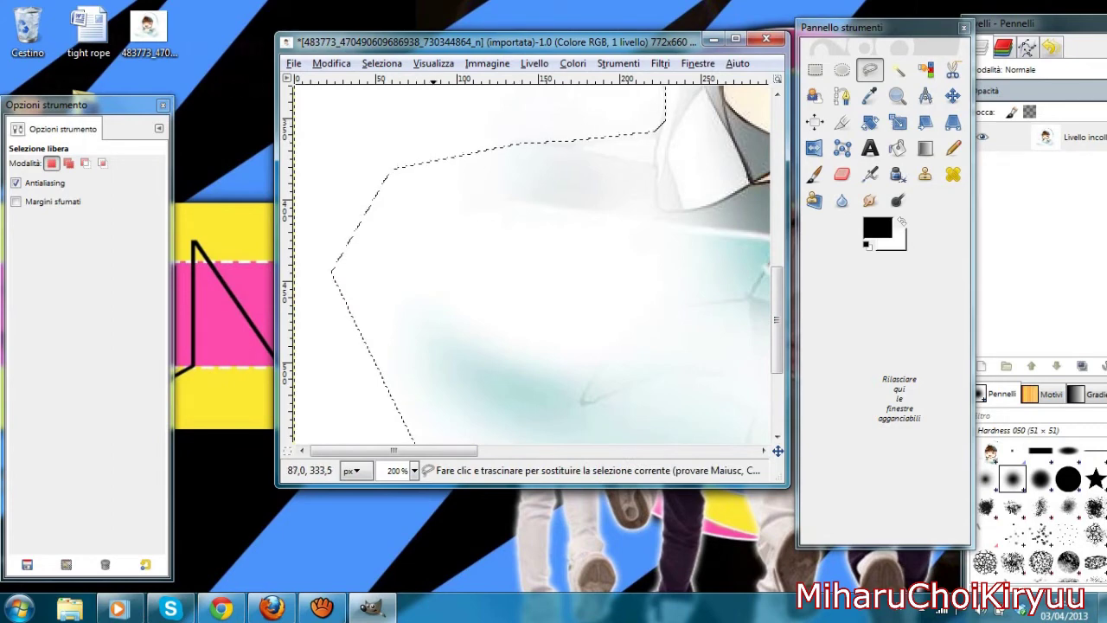
Invert the selection, zoom to 66.7%, and delete the white background to transparency
left_click(381, 64)
left_click(406, 122)
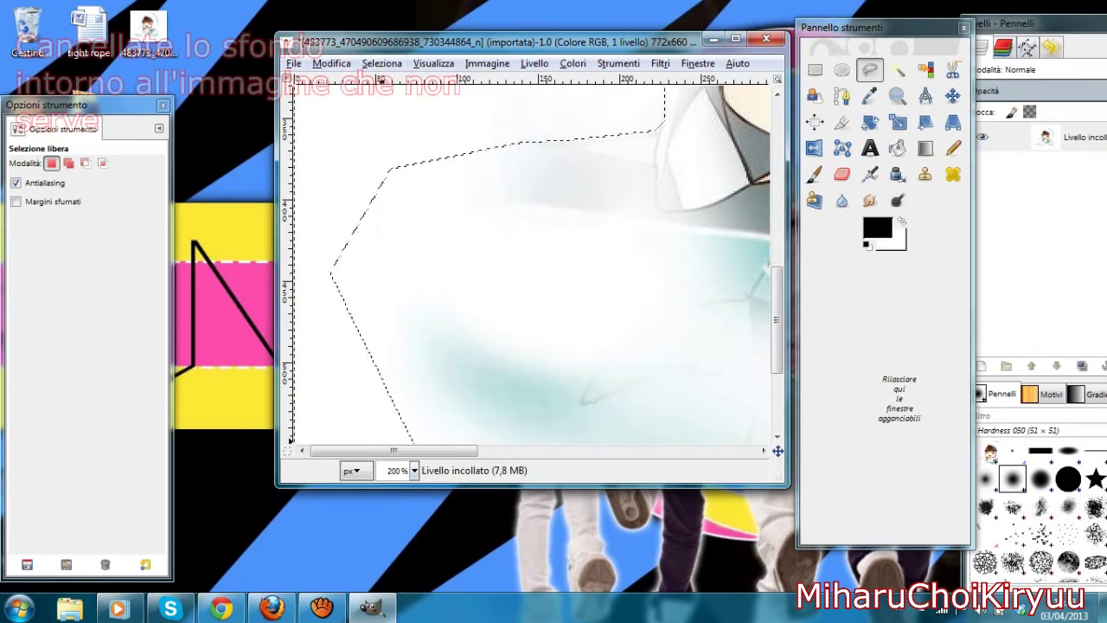
left_click(414, 470)
left_click(400, 383)
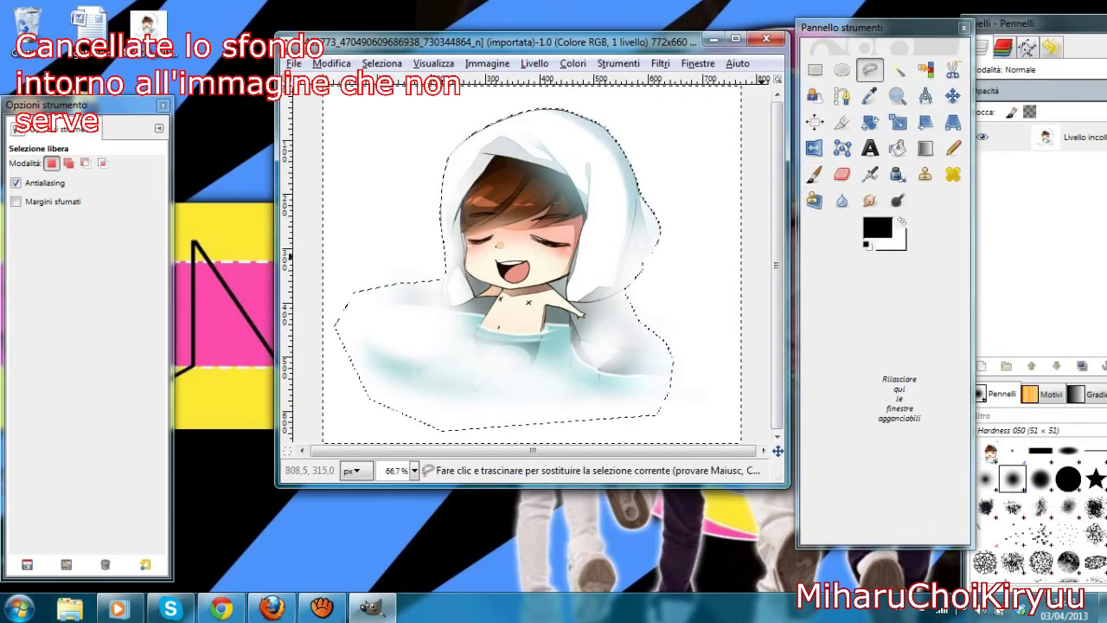
key("Delete")
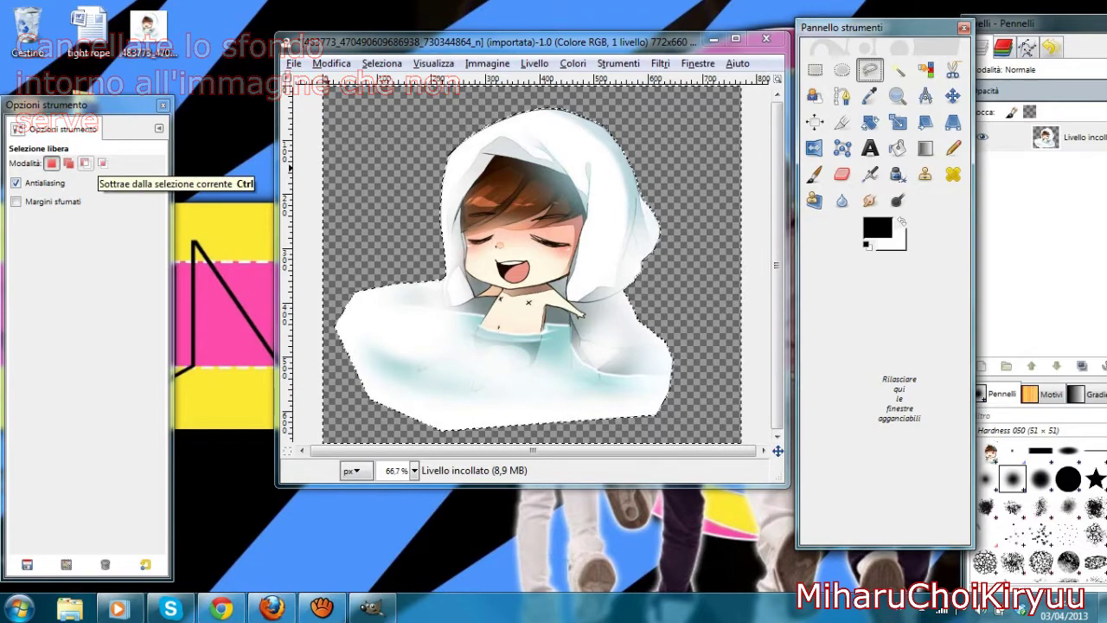
key("alt+s")
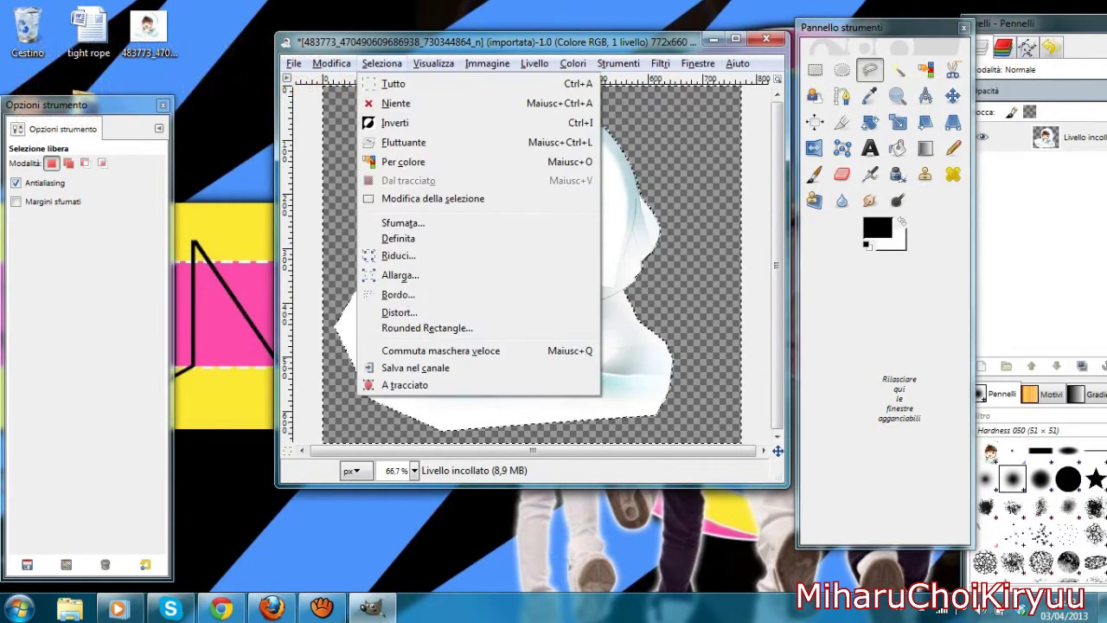
Invert the selection back to the character and add a freehand area near the head
key("Return")
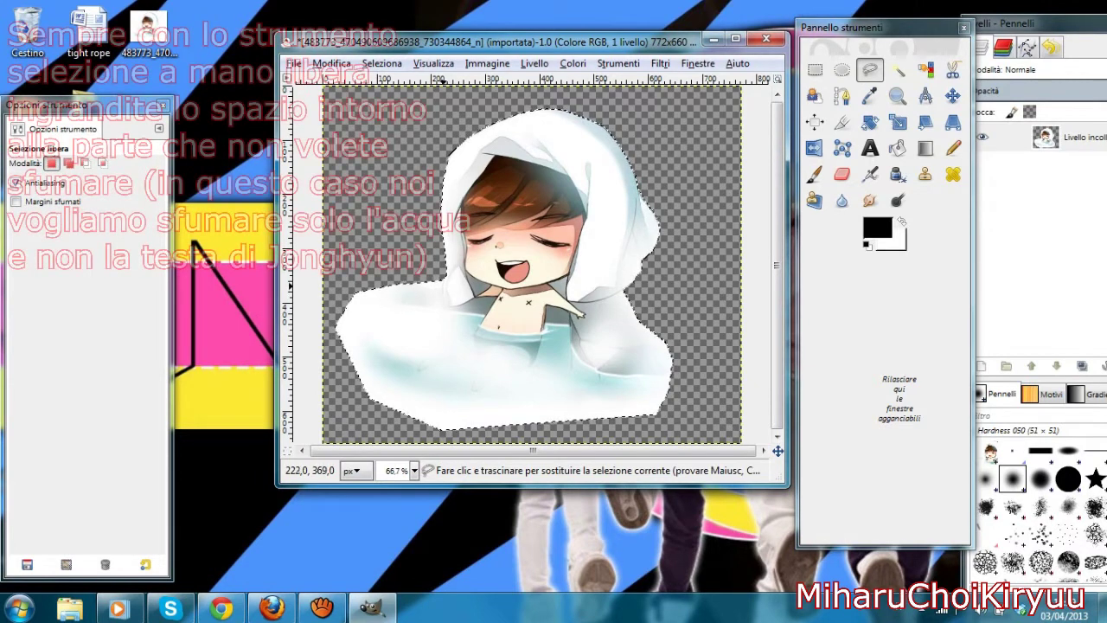
left_click(357, 204)
left_click_drag(453, 110, 569, 101)
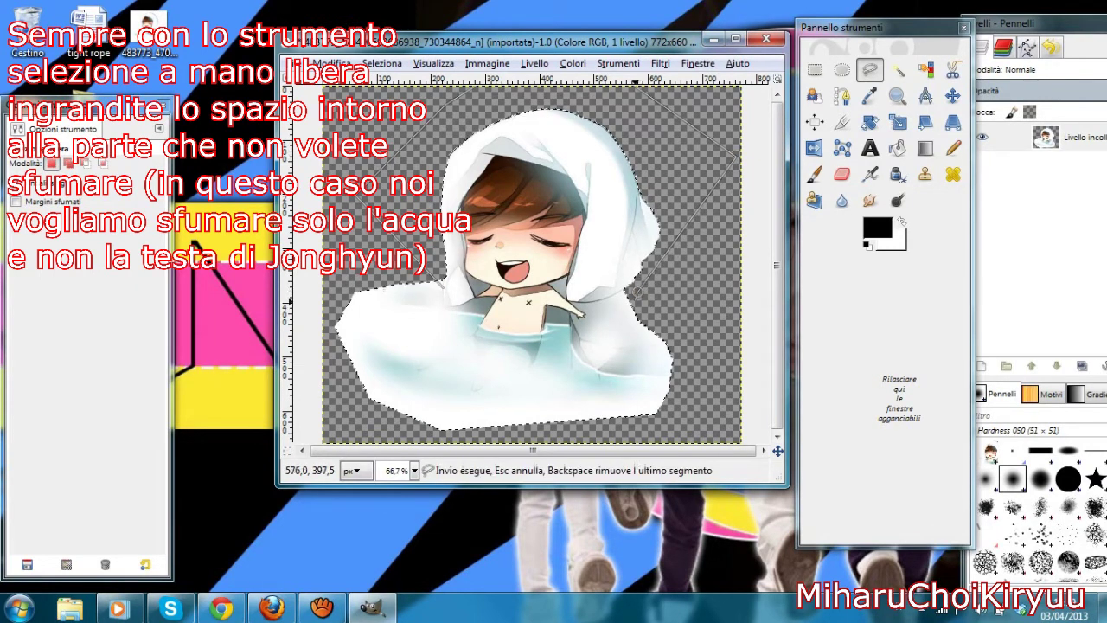
left_click(439, 281)
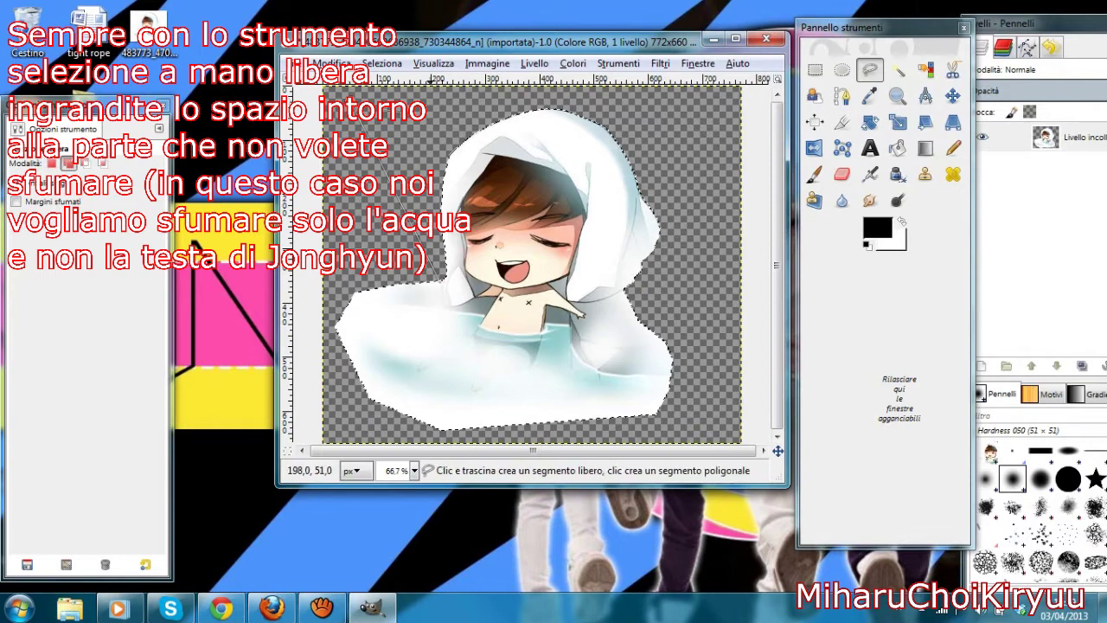
Add a second large polygon around the head to the selection
left_click(659, 86)
left_click(726, 112)
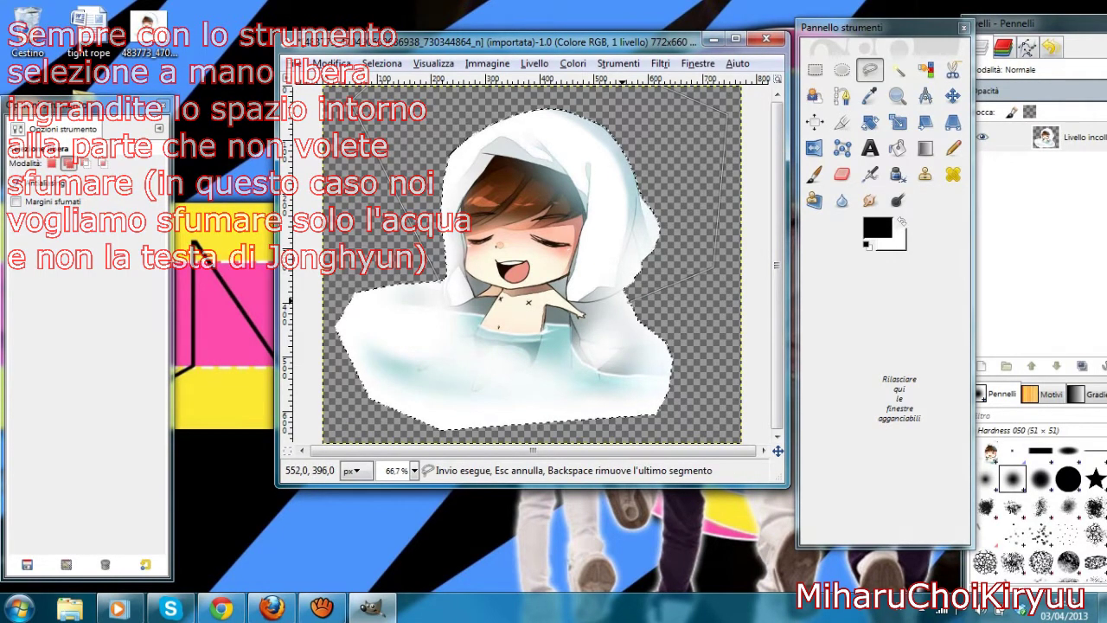
left_click(624, 291)
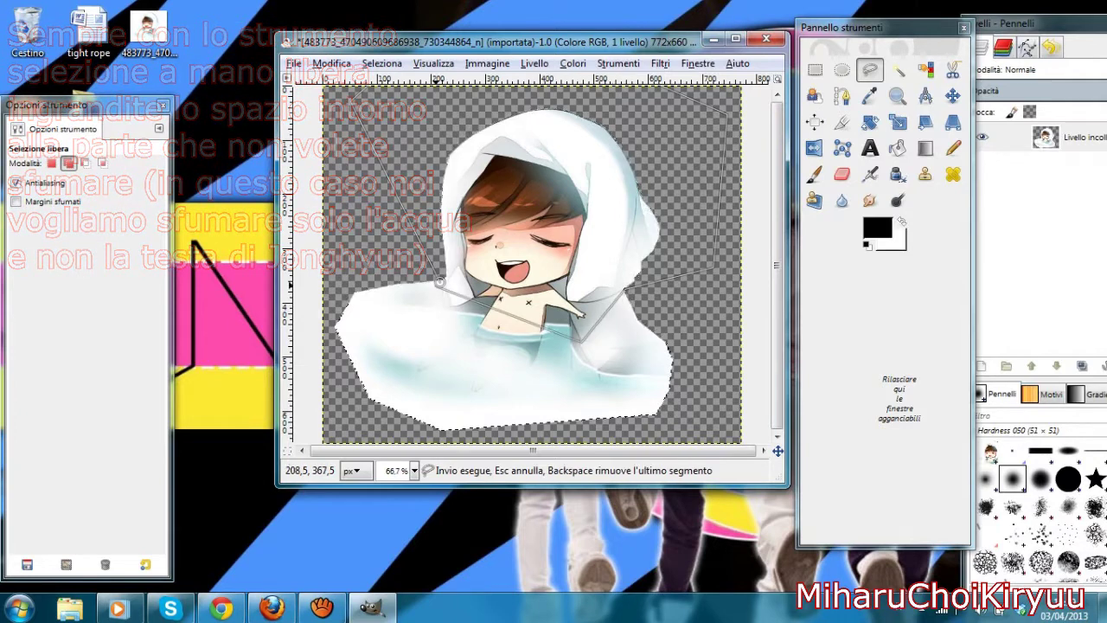
left_click(412, 247)
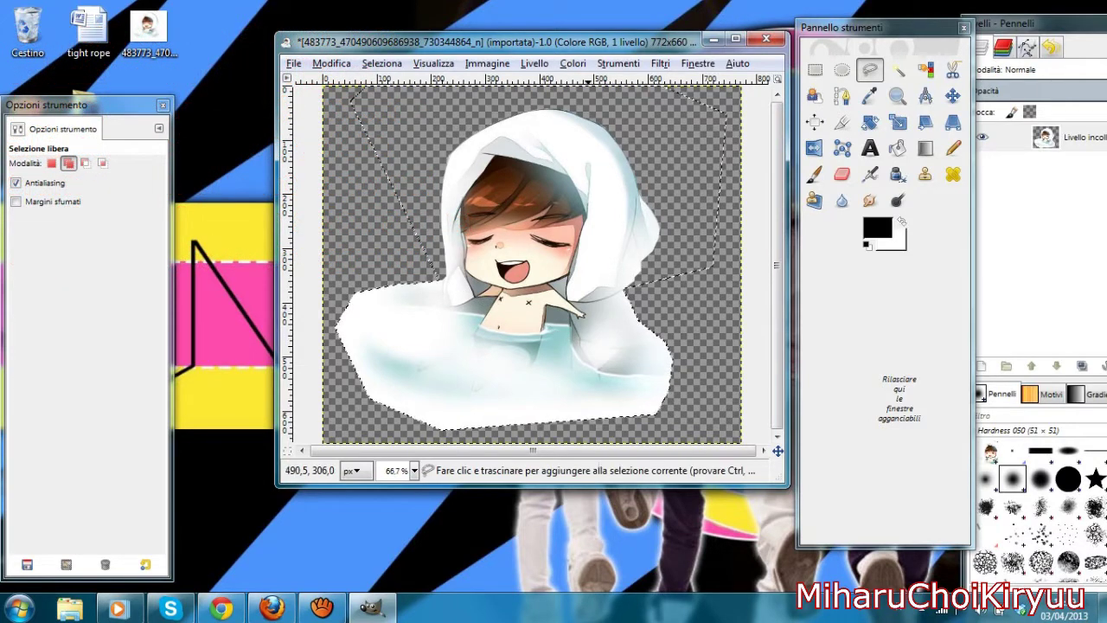
left_click(381, 64)
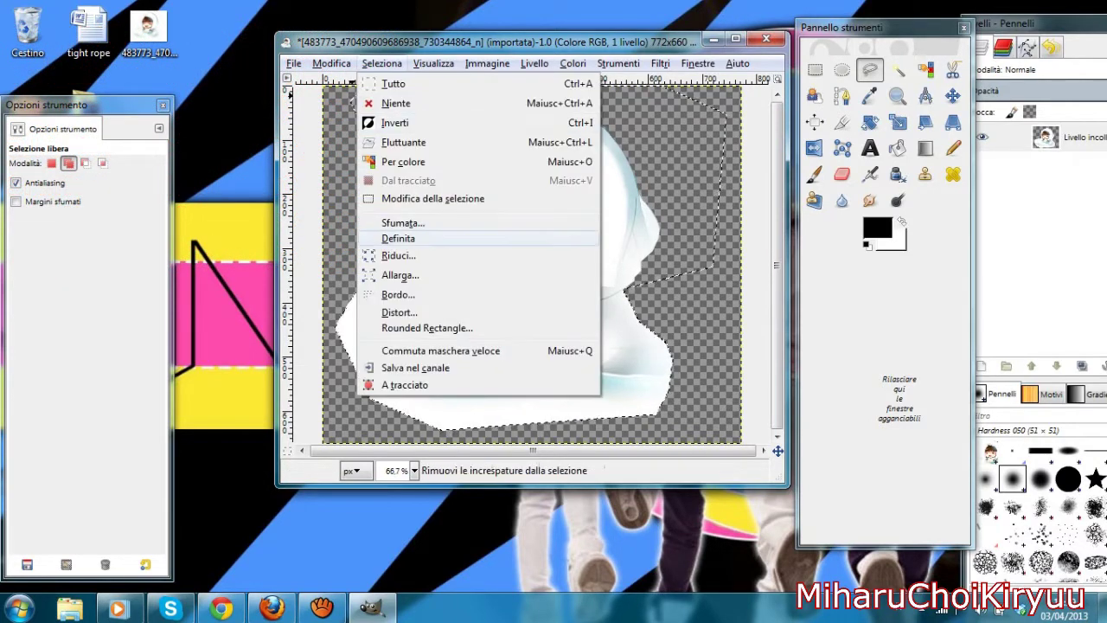
Feather the selection with a high radius, invert it, and delete the outside area
left_click(398, 222)
left_click(206, 122)
left_click(206, 122)
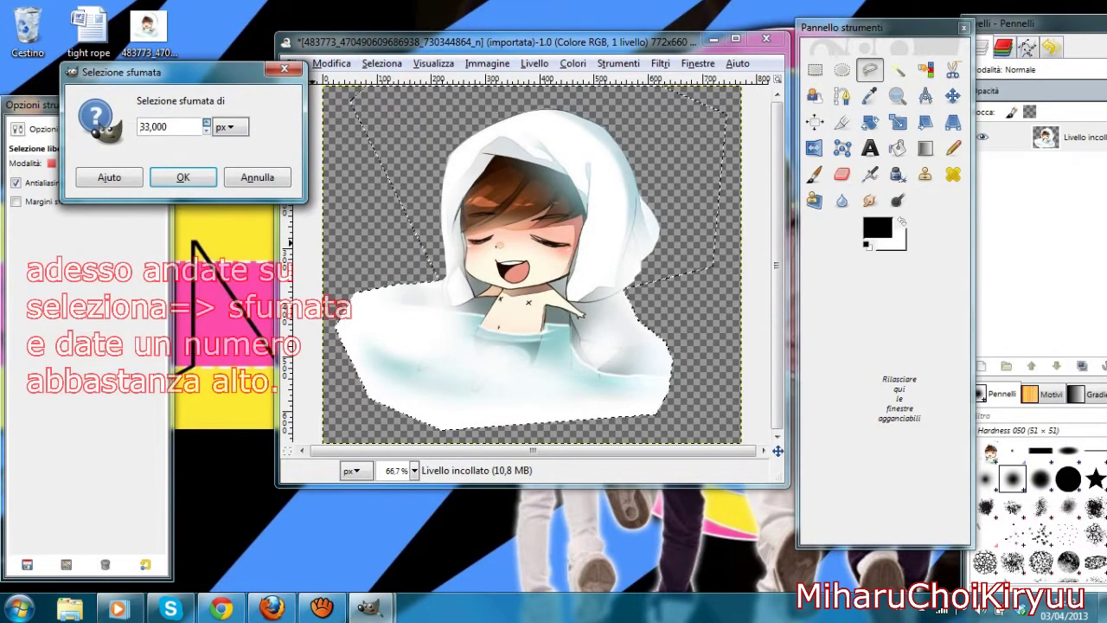
left_click(206, 122)
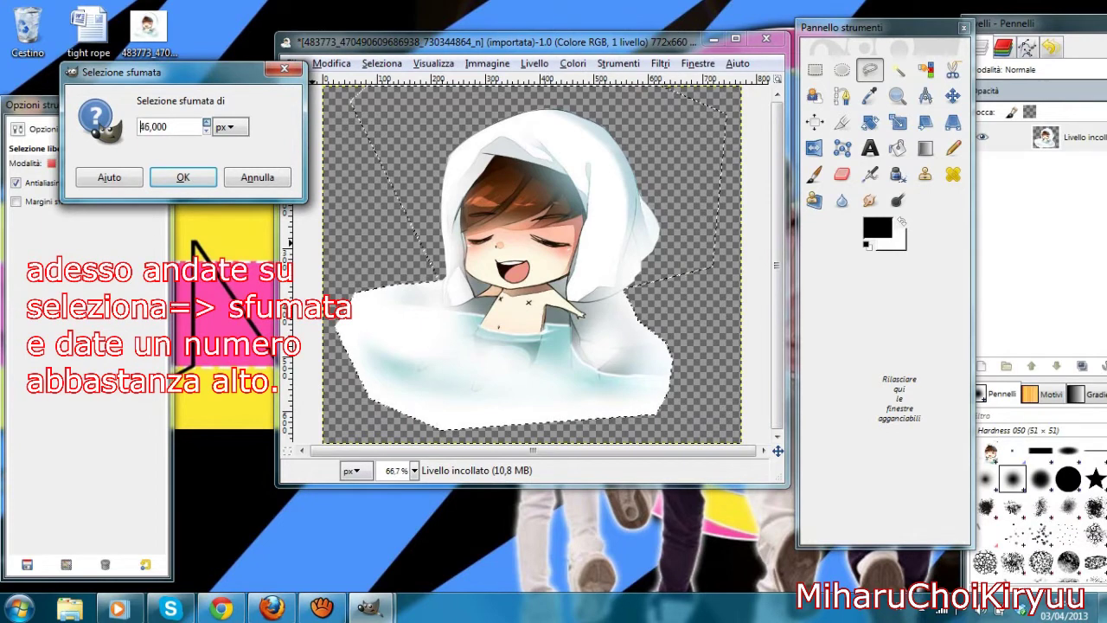
left_click(183, 176)
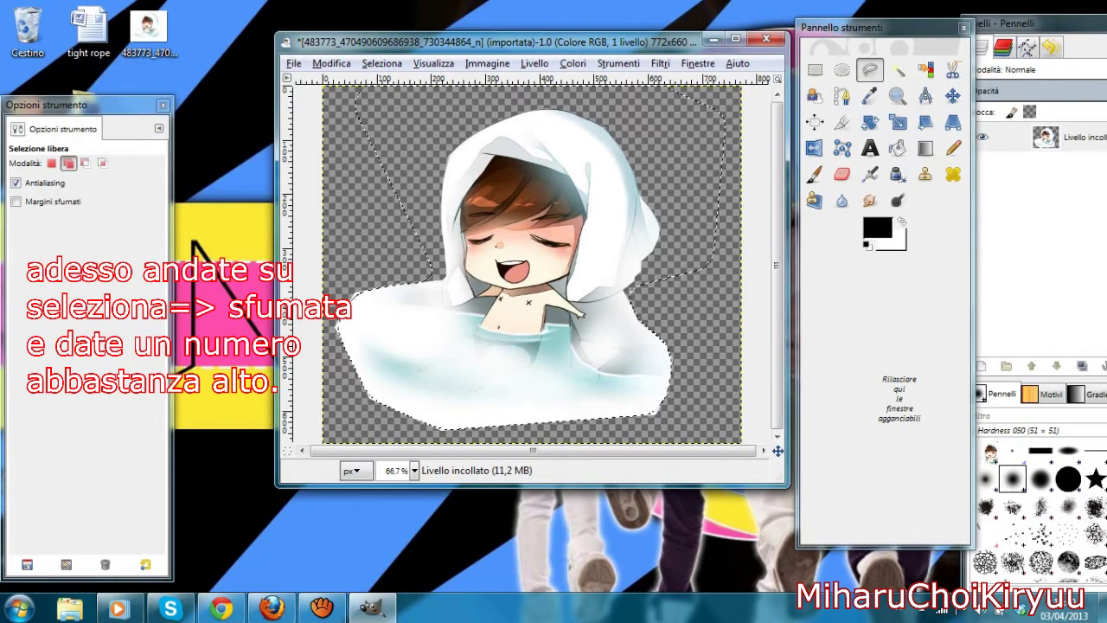
left_click(381, 63)
left_click(398, 120)
key("Delete")
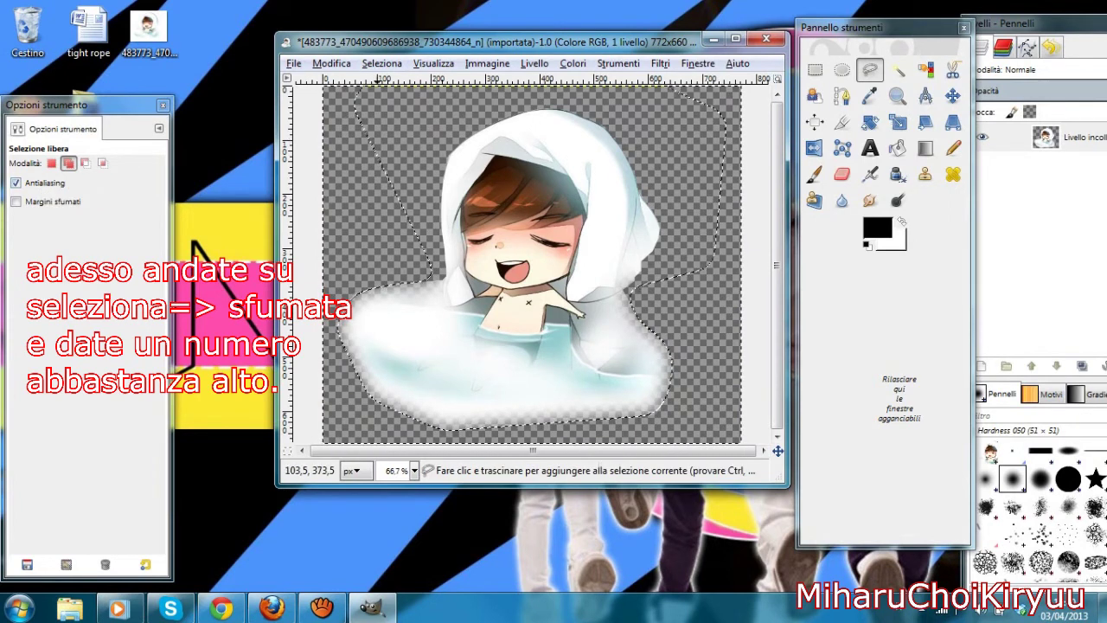
Undo the deletion, re-feather at about 101 px, clear the outside again, and select none
left_click(331, 63)
left_click(331, 63)
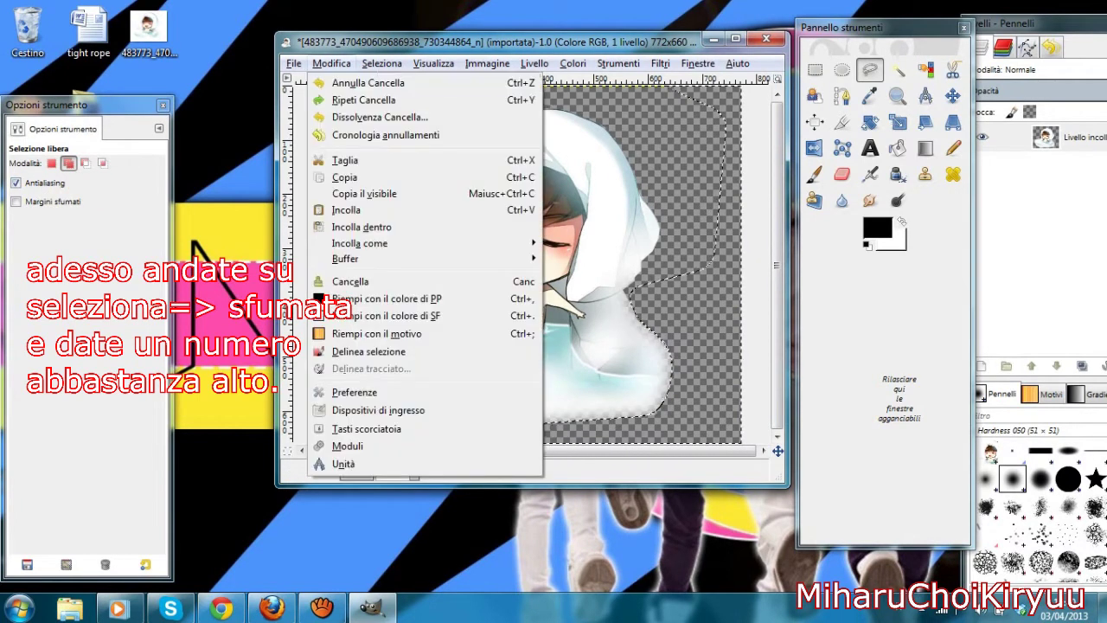
left_click(368, 82)
left_click(382, 63)
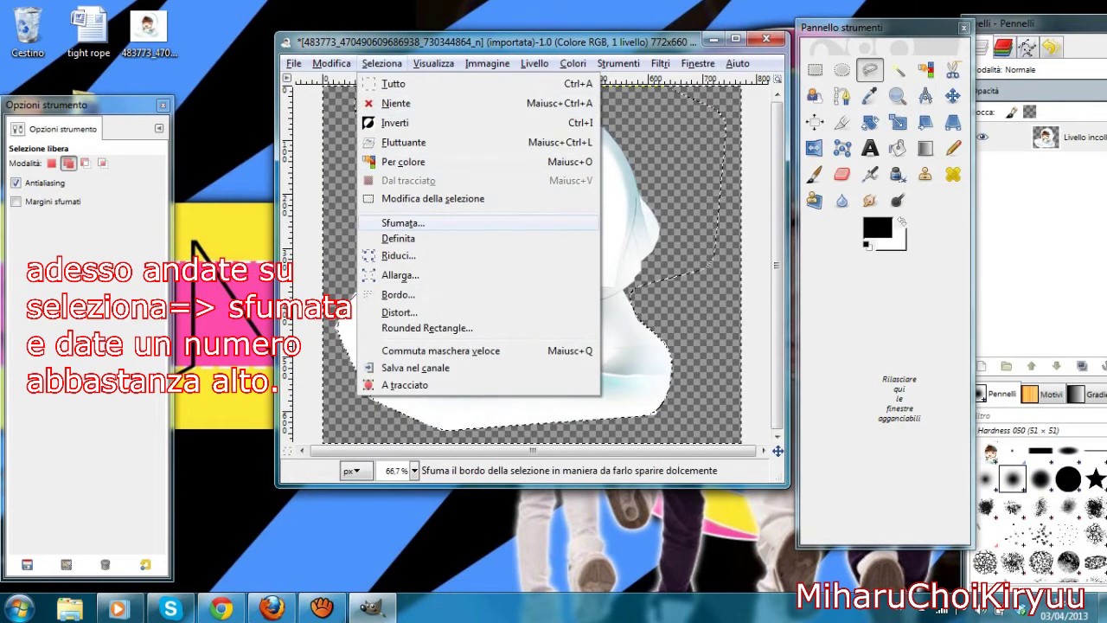
left_click(403, 222)
type("72,000")
left_click(204, 197)
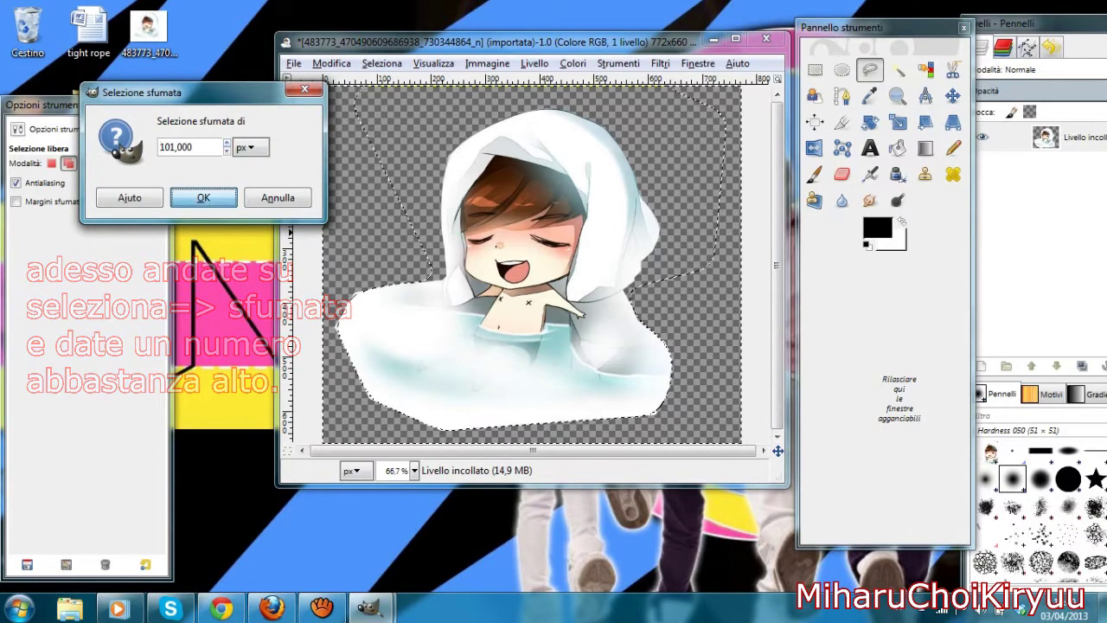
key("Delete")
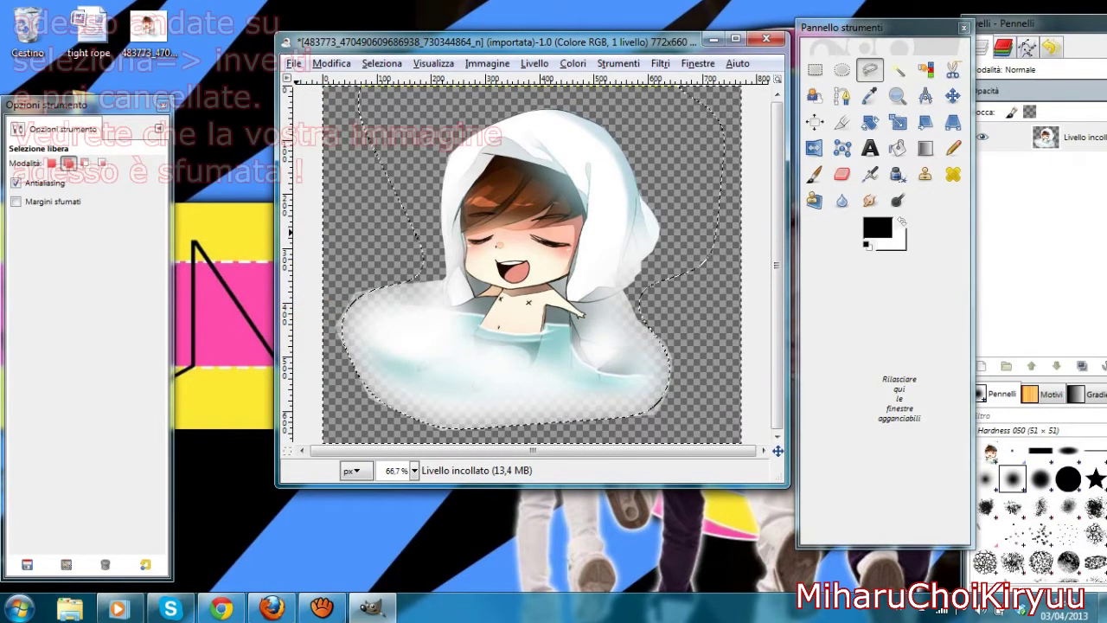
left_click(381, 63)
left_click(397, 103)
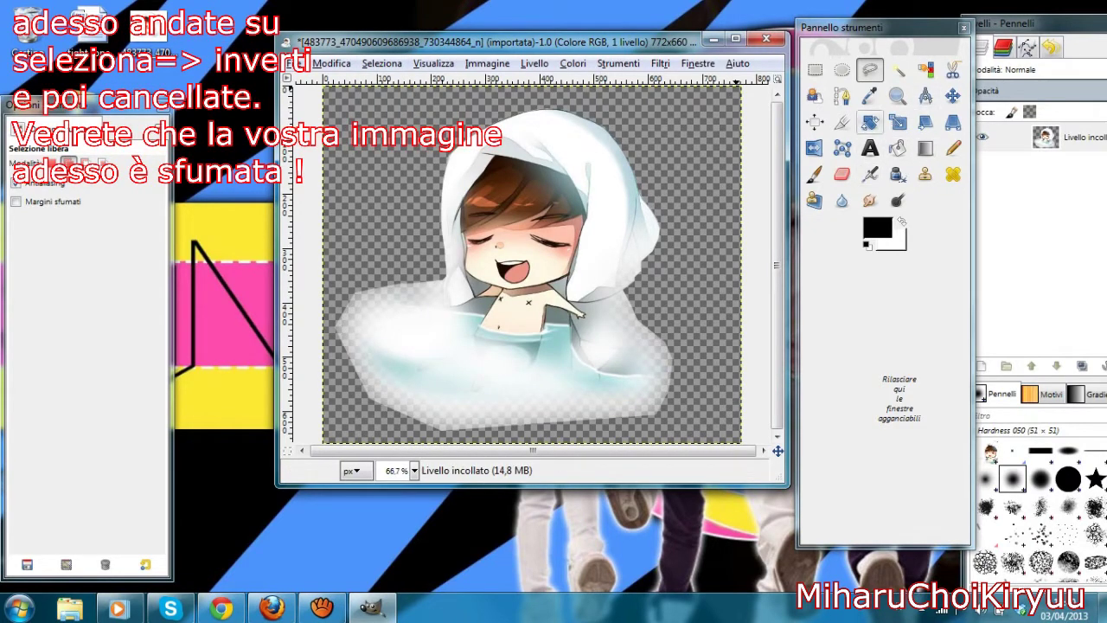
Smudge the water's left and bottom edges with a Smudge brush of size about 82.68
left_click(871, 200)
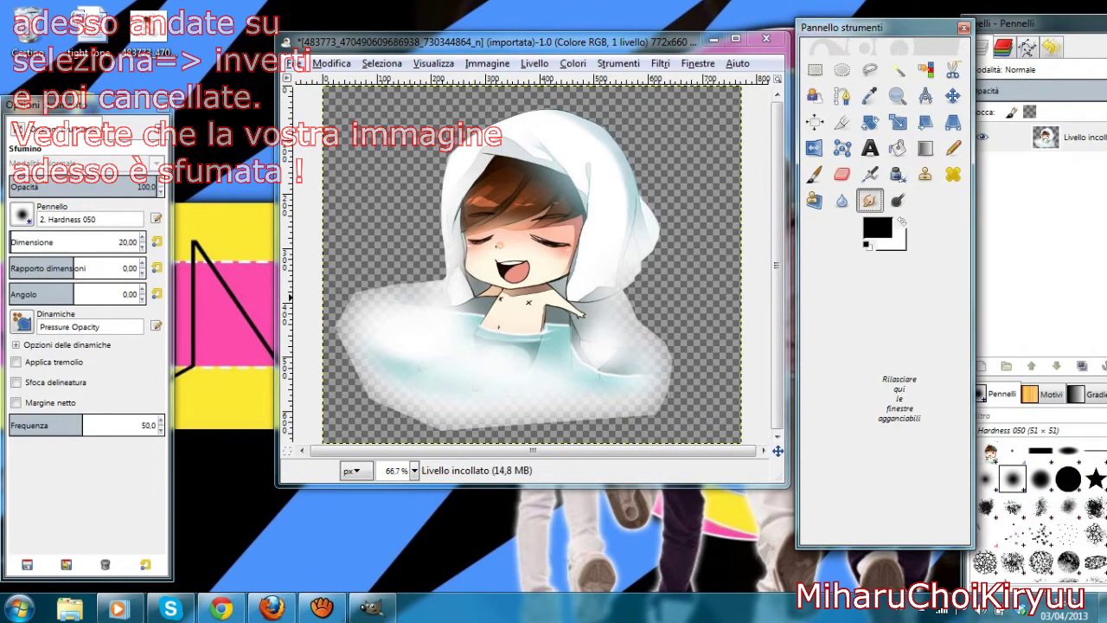
left_click_drag(35, 242, 78, 242)
left_click(653, 311)
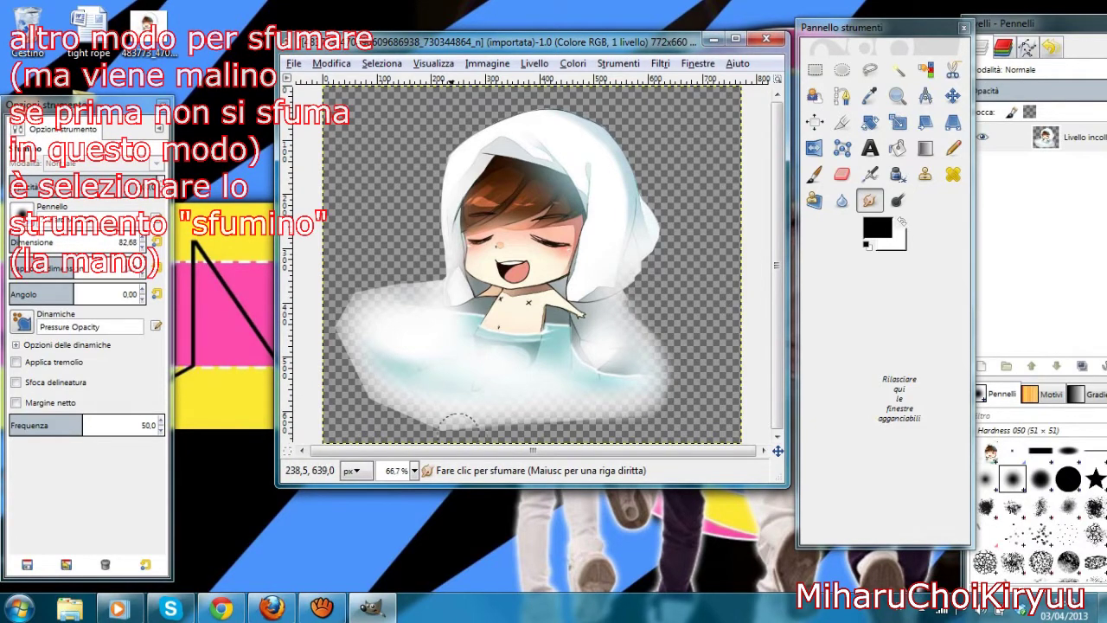
left_click_drag(353, 374, 344, 328)
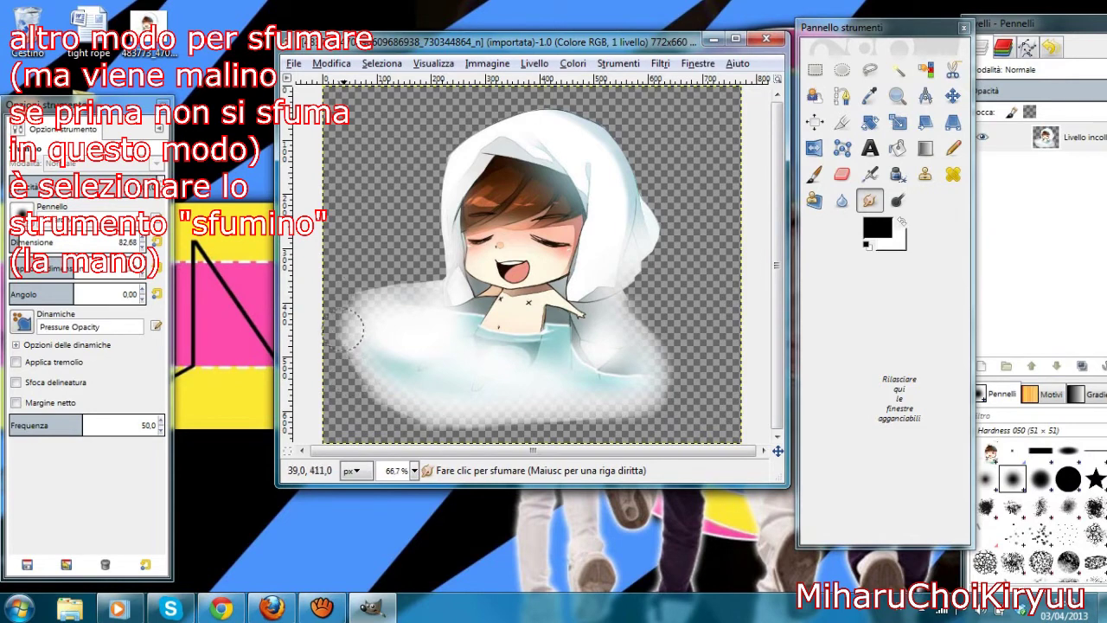
left_click_drag(355, 333, 361, 344)
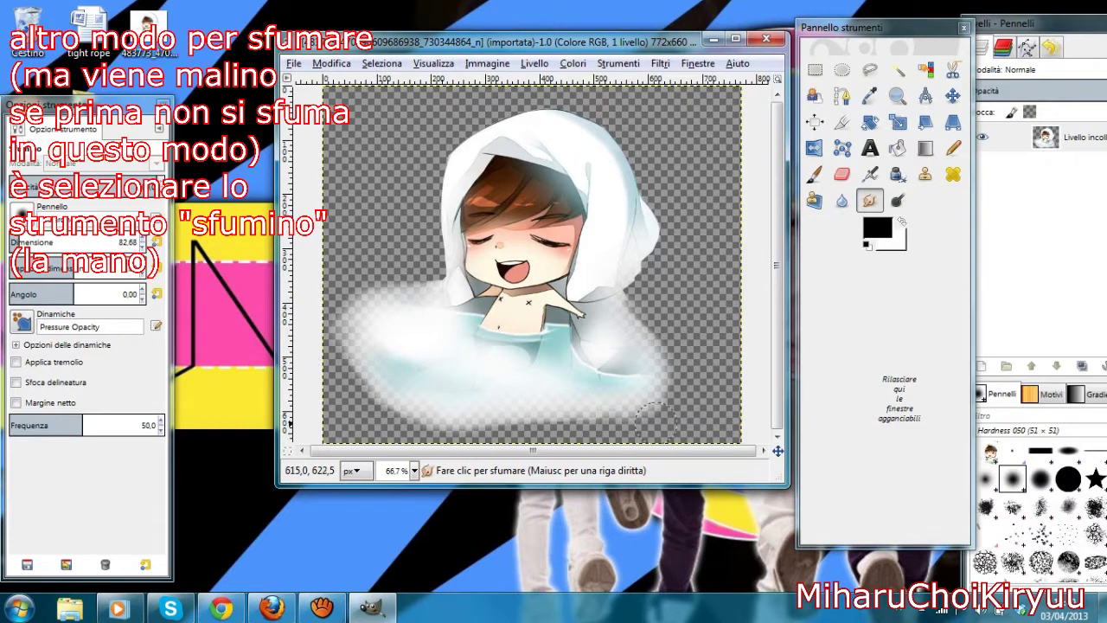
left_click_drag(568, 418, 350, 367)
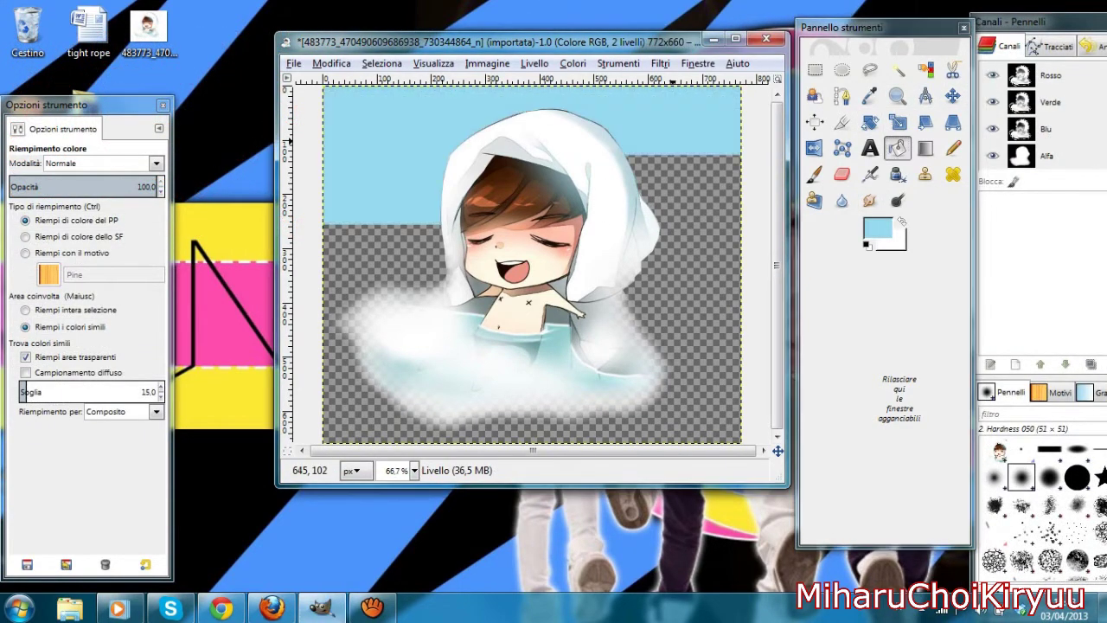
Bucket-fill the background light blue, then refill it with pink
left_click(695, 167)
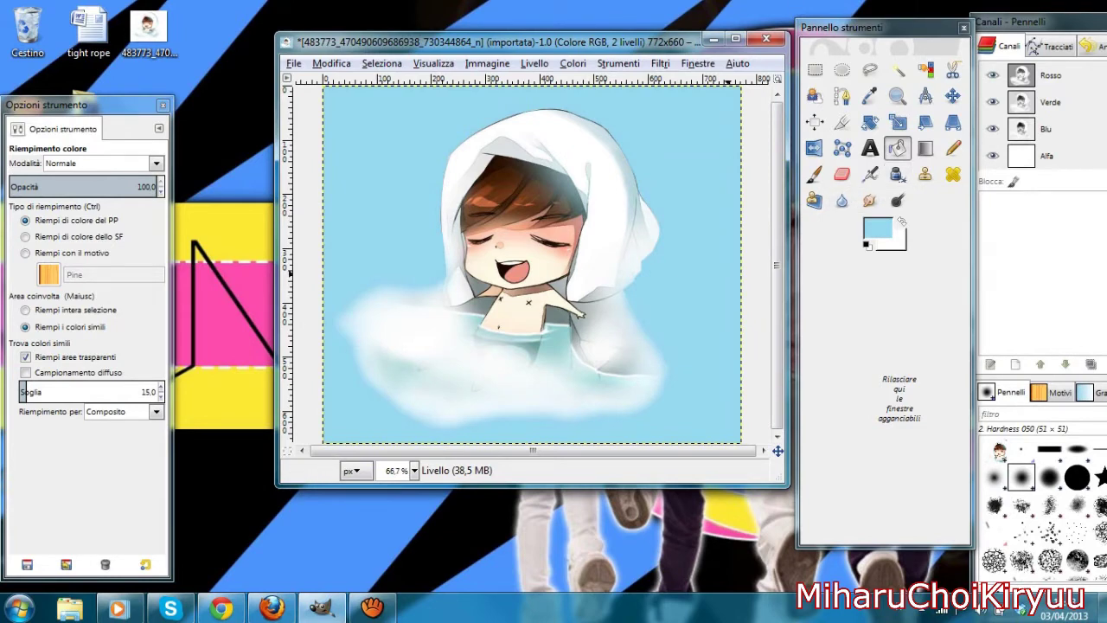
left_click(877, 227)
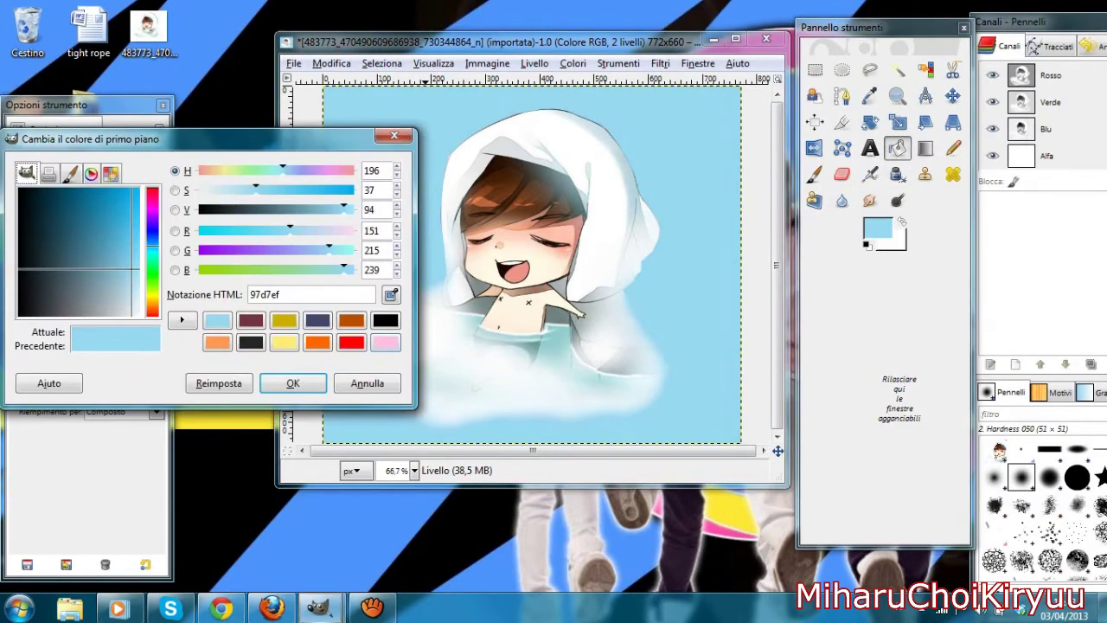
left_click(386, 342)
left_click(292, 383)
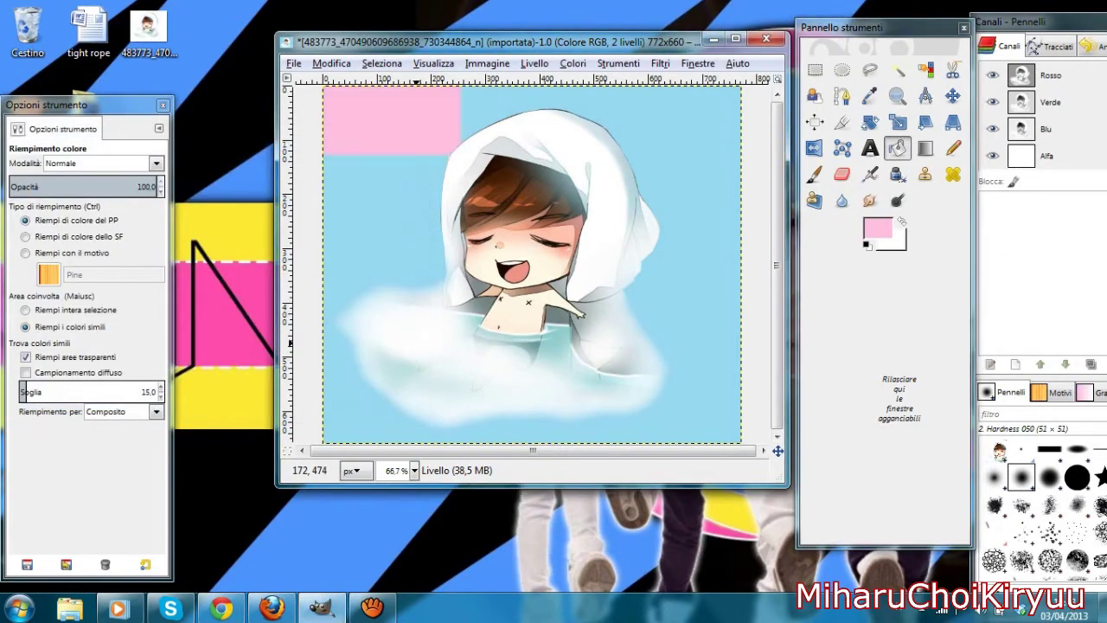
left_click(424, 361)
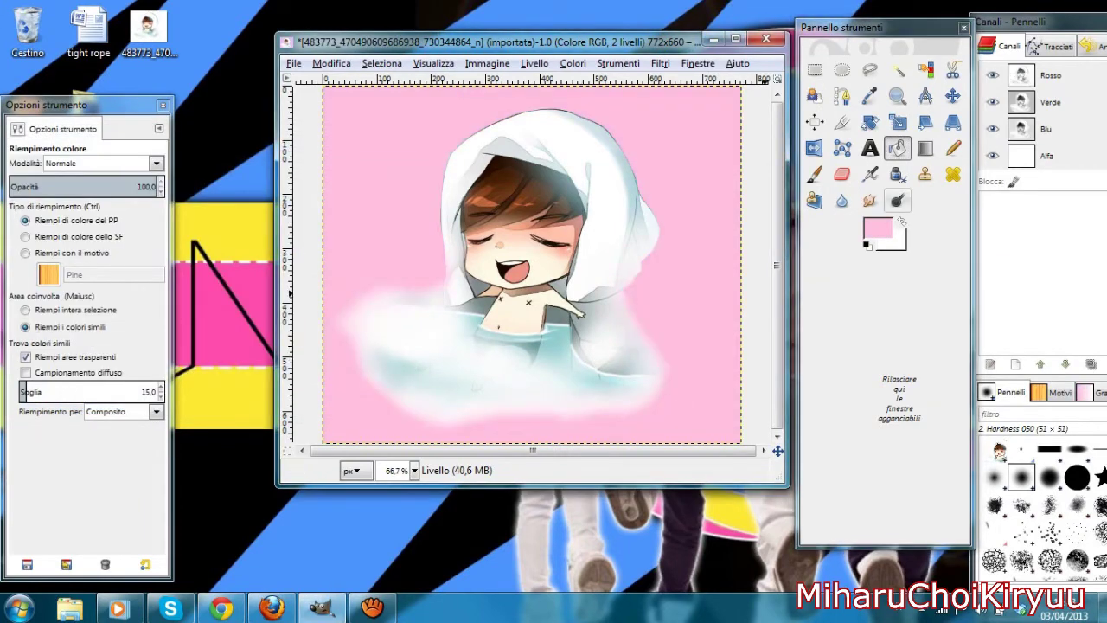
Refill the background with a near-white foreground colour
left_click(877, 227)
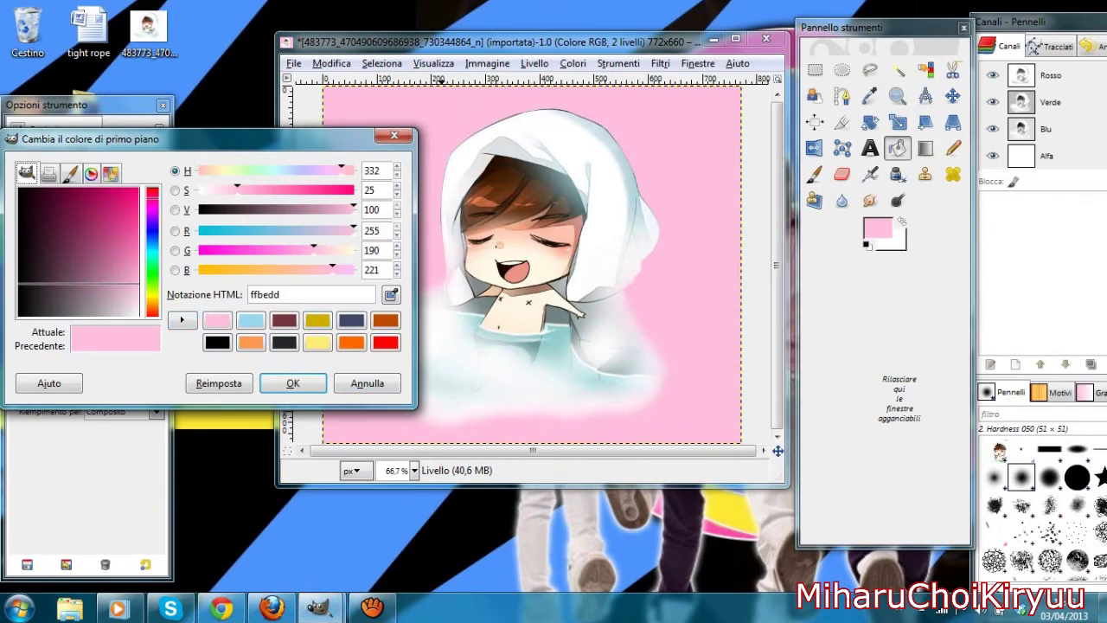
left_click(200, 189)
left_click(292, 383)
left_click(460, 345)
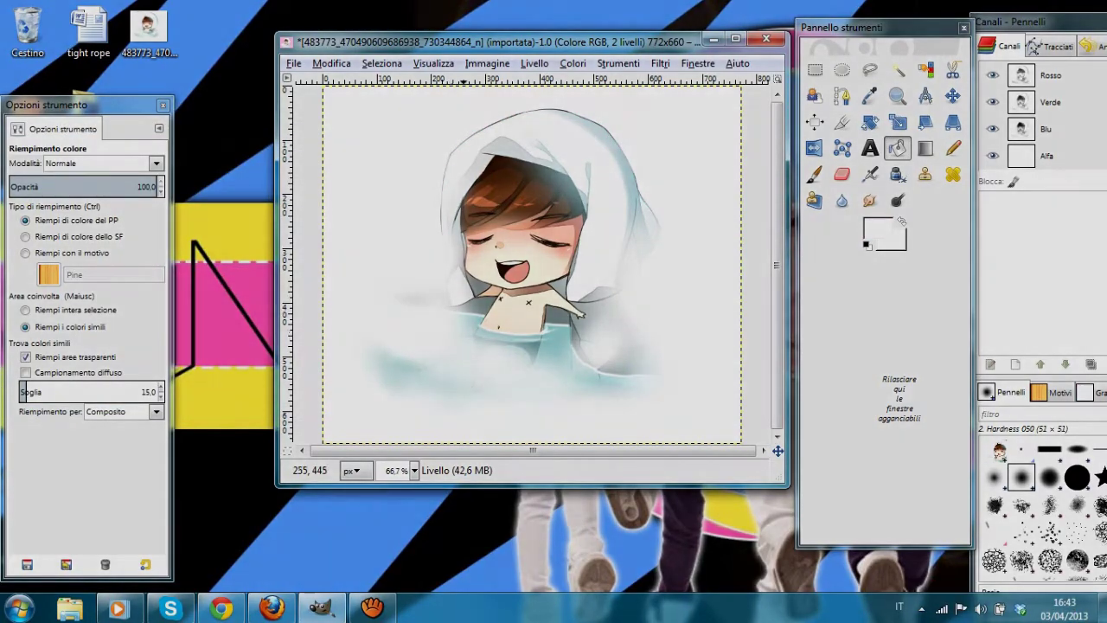